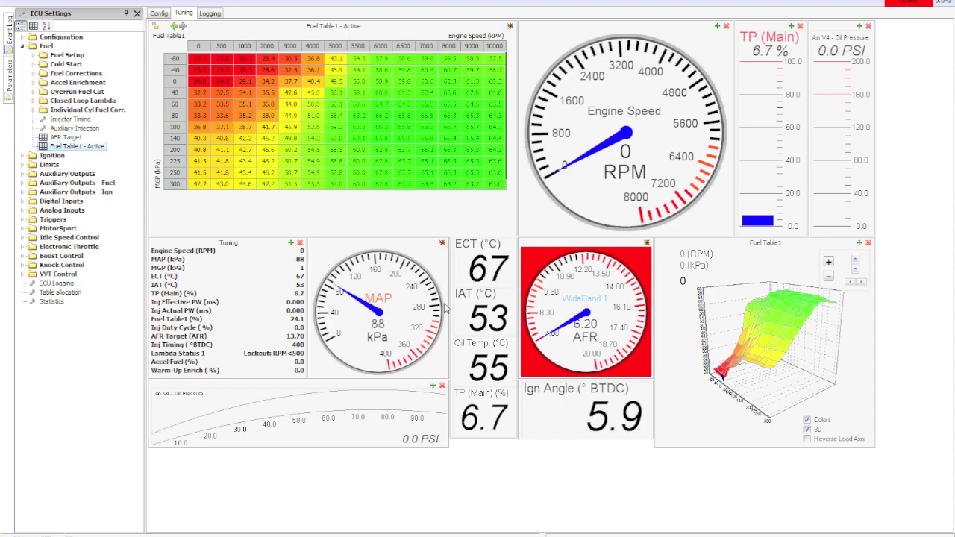
Step: Collapse the Fuel settings group and rotate the 3D Fuel Table1 surface to examine its shape from several angles
left_click(22, 46)
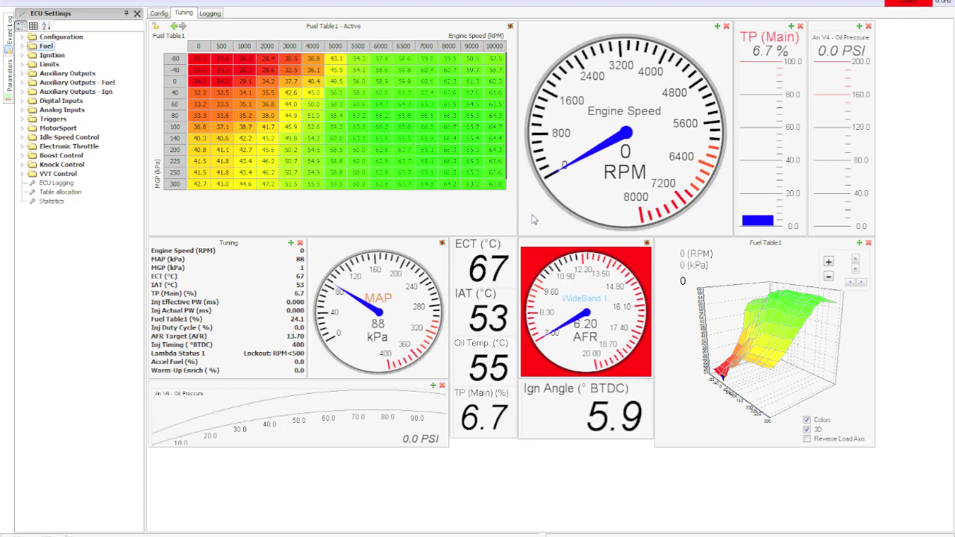
left_click(864, 285)
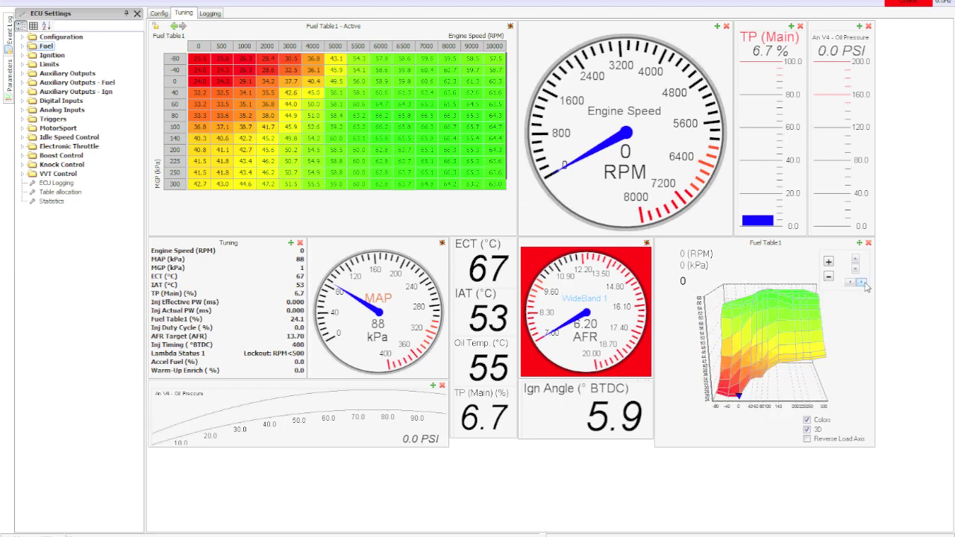
left_click(851, 283)
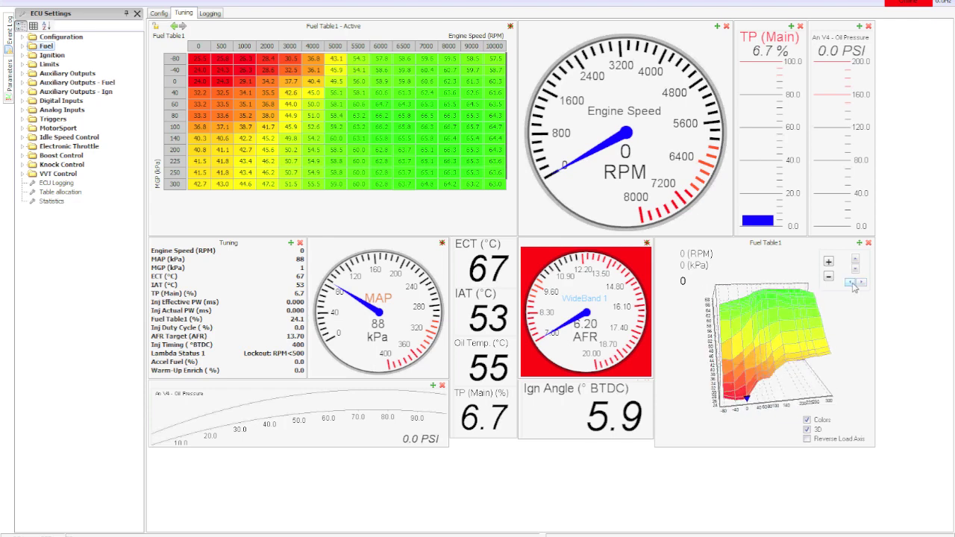
left_click(864, 284)
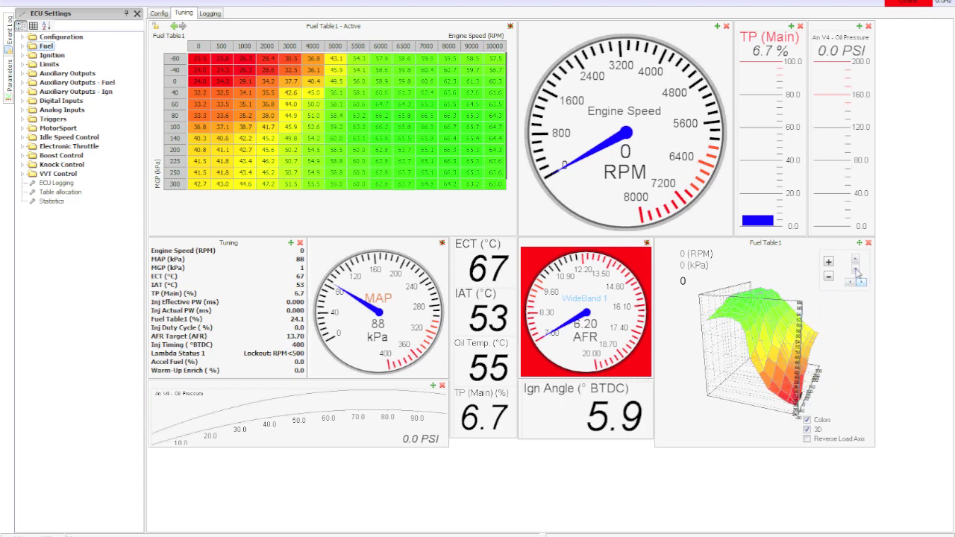
left_click(855, 269)
left_click(851, 283)
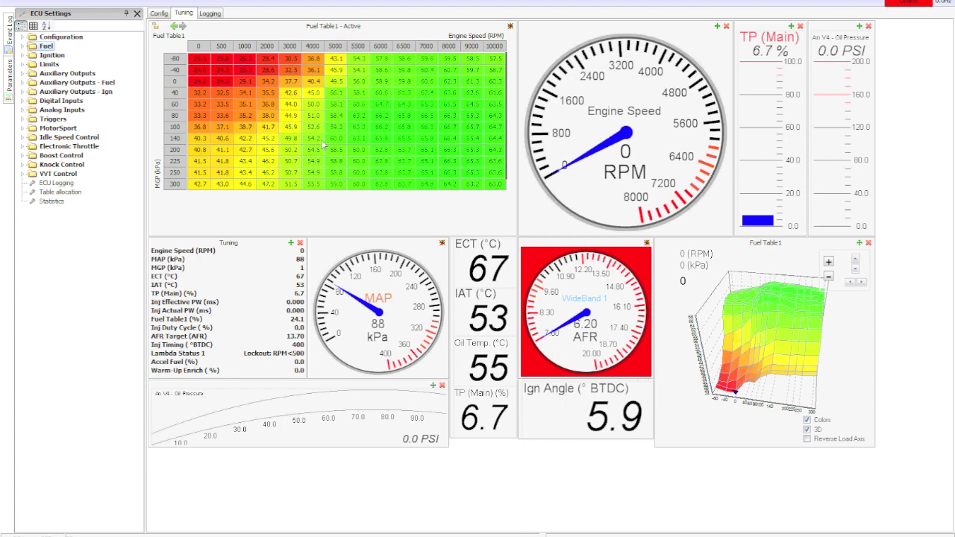
Step: Examine Fuel Table1 cells across the engine speed and MGP axes, including the full 0 and 500 RPM columns
left_click(358, 139)
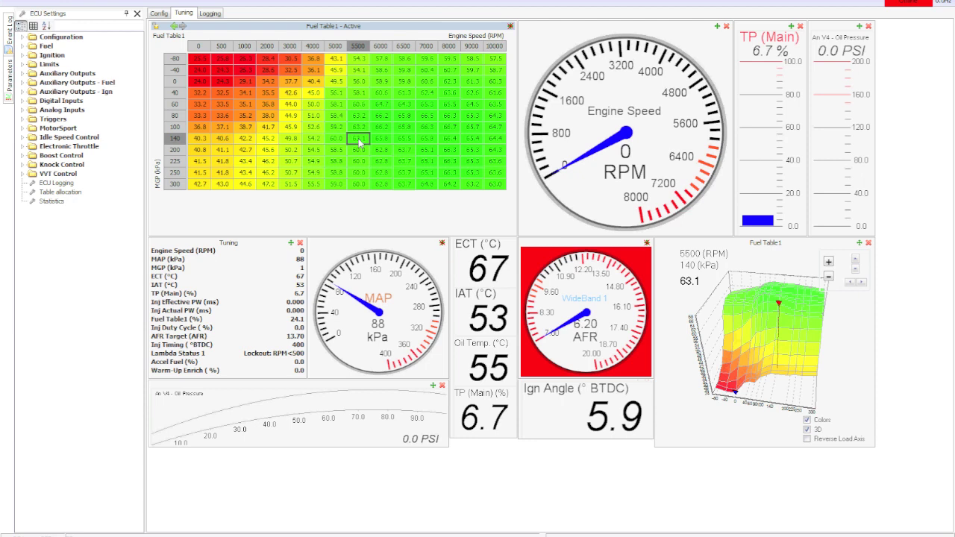
left_click(495, 152)
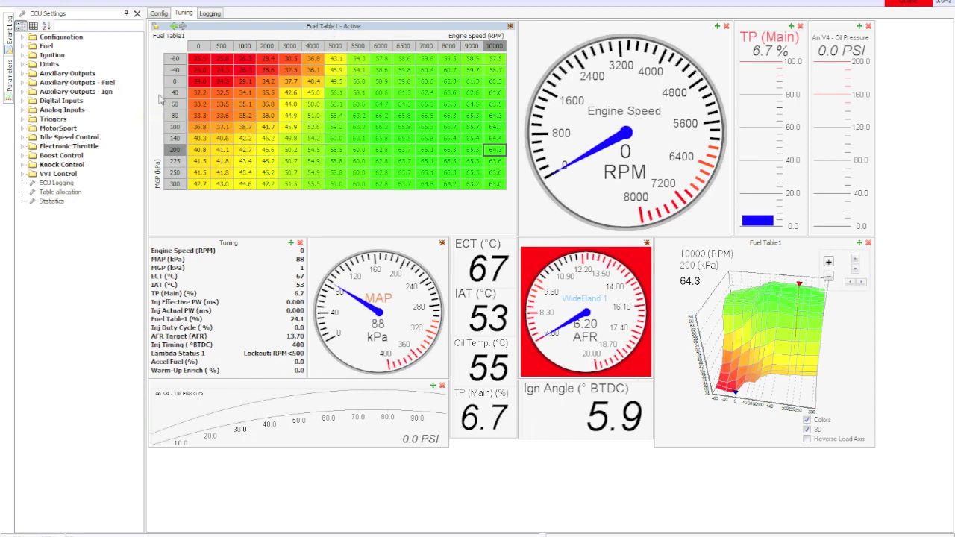
left_click(199, 47)
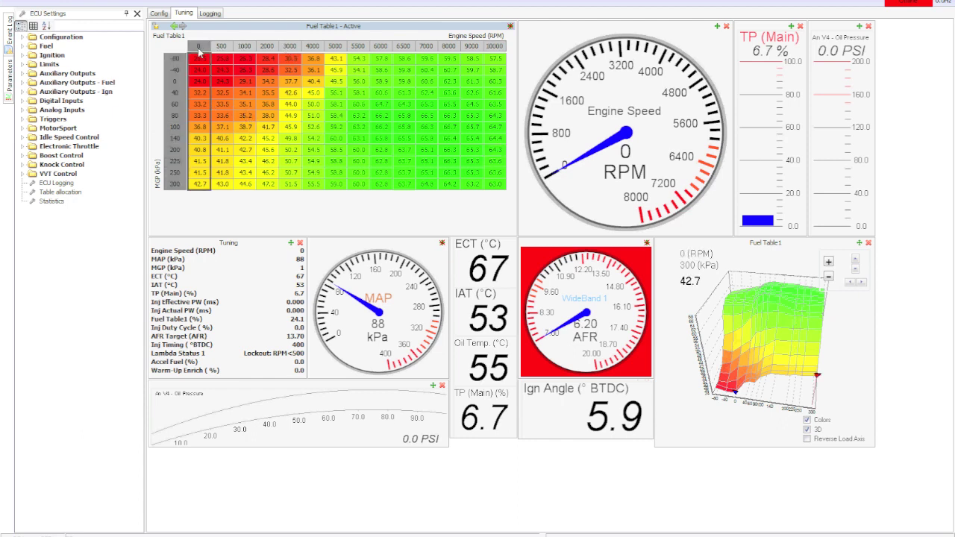
left_click(219, 48)
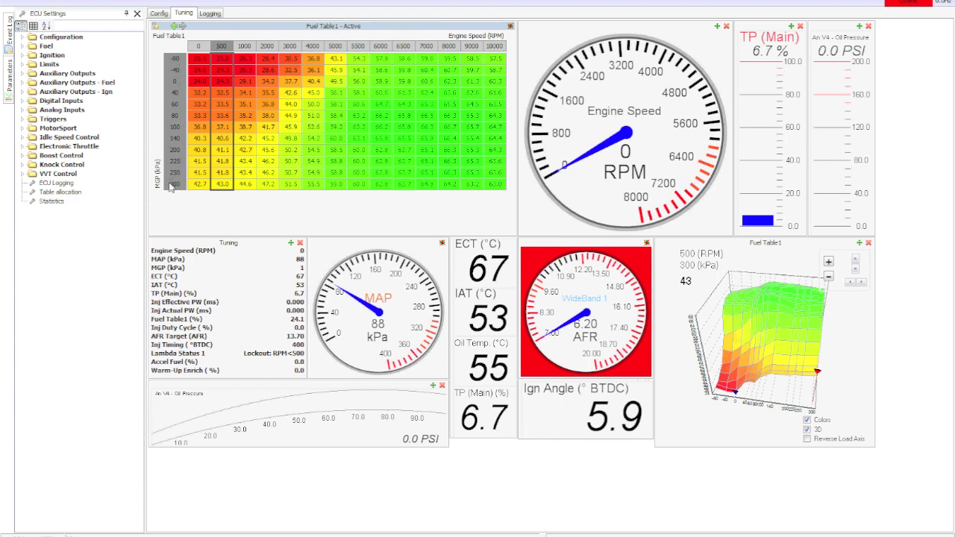
left_click(448, 162)
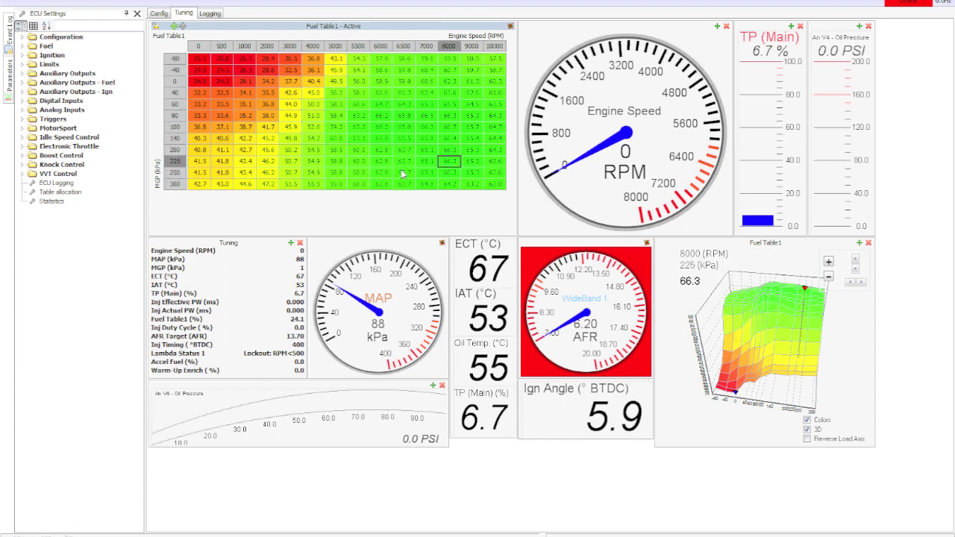
left_click(425, 116)
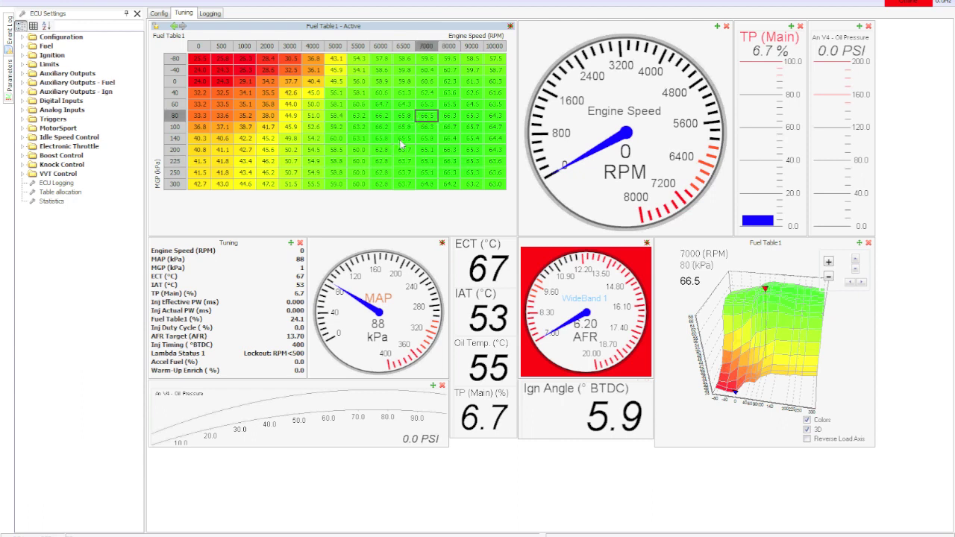
left_click(400, 140)
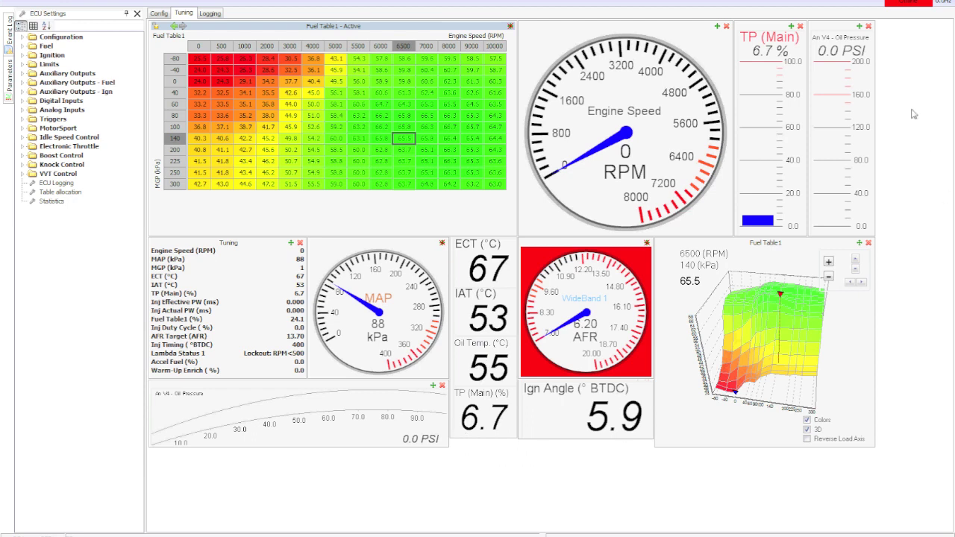
Step: Examine the list of new view types that can be added to the tuning page
right_click(903, 87)
mouse_move(904, 92)
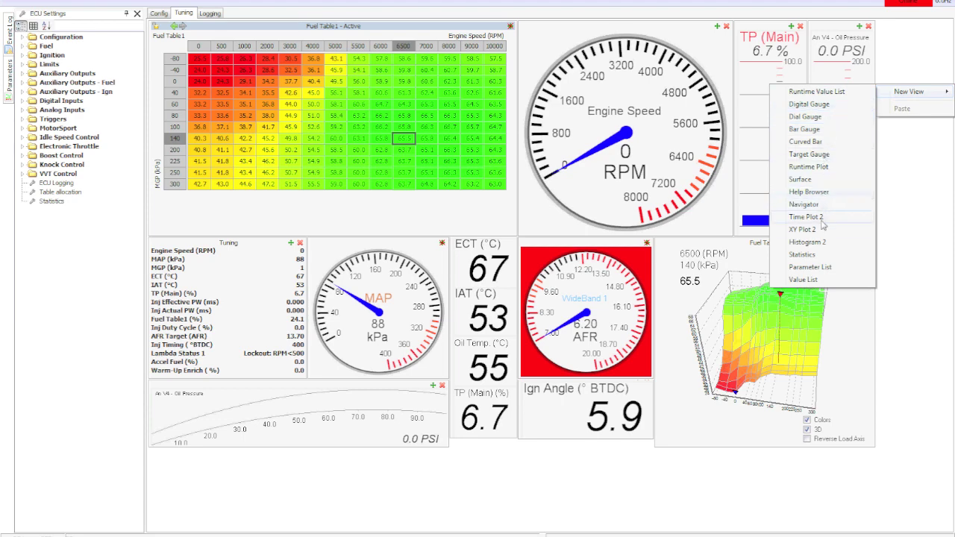
left_click(948, 230)
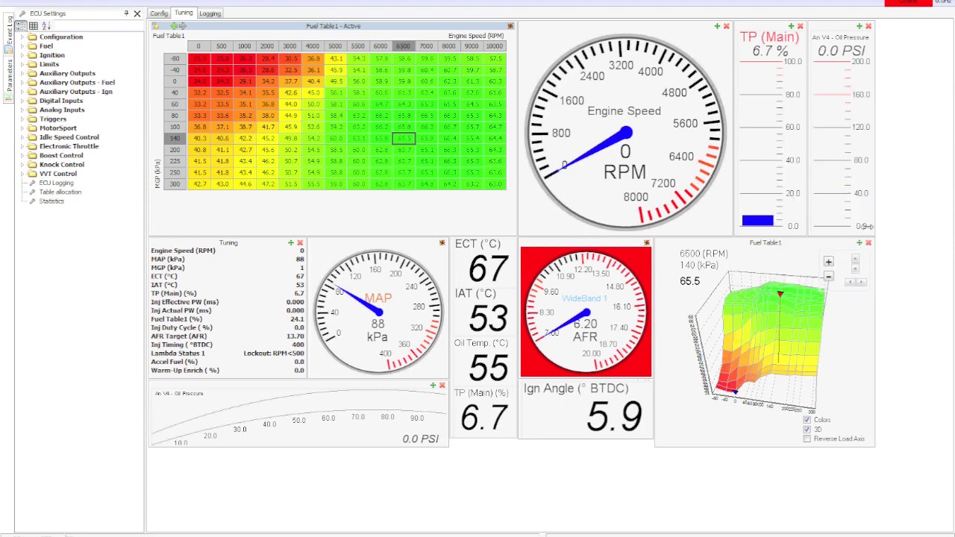
Step: Open the Fuel Main settings under Fuel Setup and examine the Master Fuel and Master Fuel Trim values
left_click(24, 46)
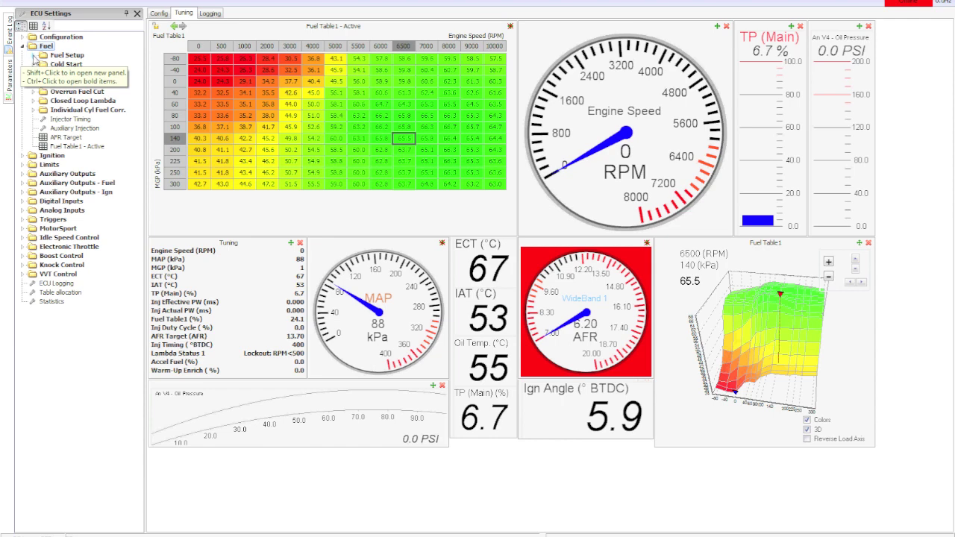
left_click(34, 56)
left_click(73, 65)
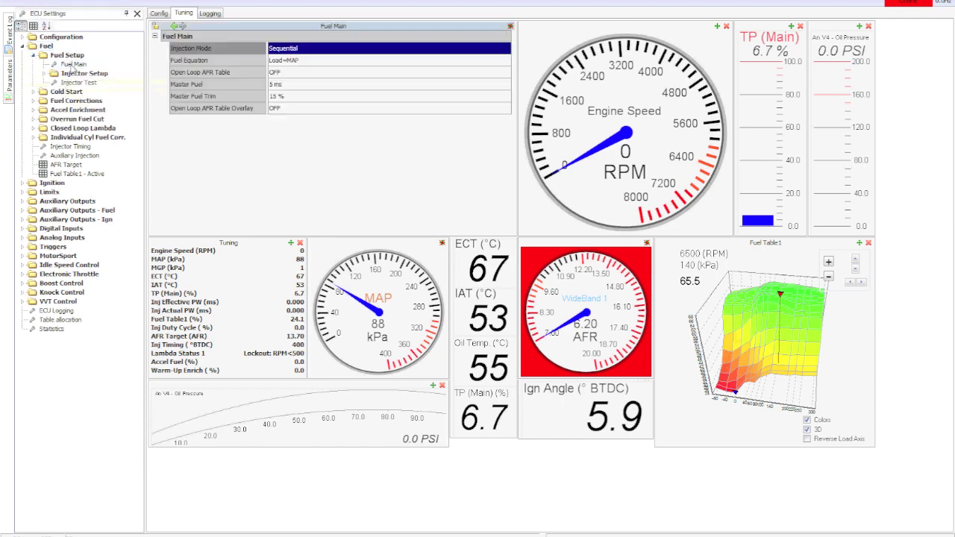
left_click(283, 85)
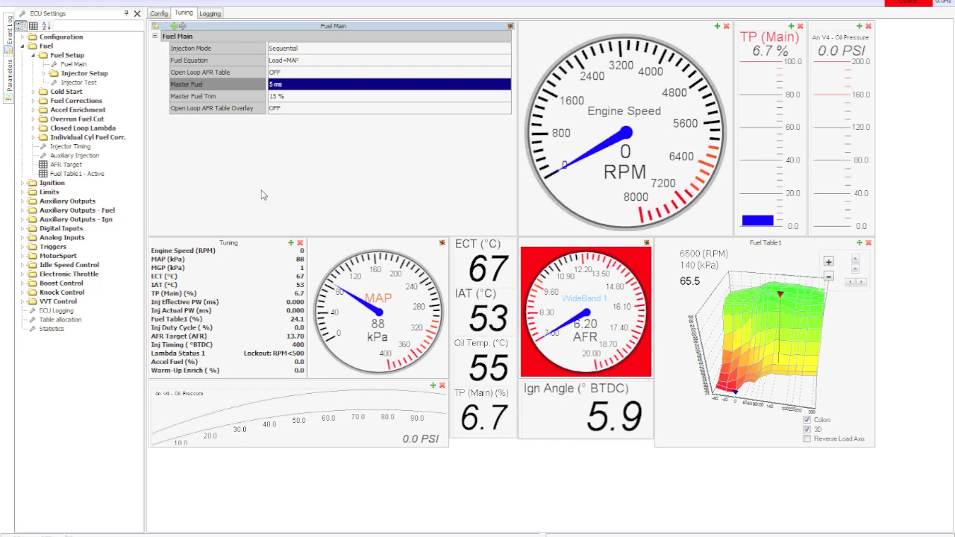
left_click(282, 99)
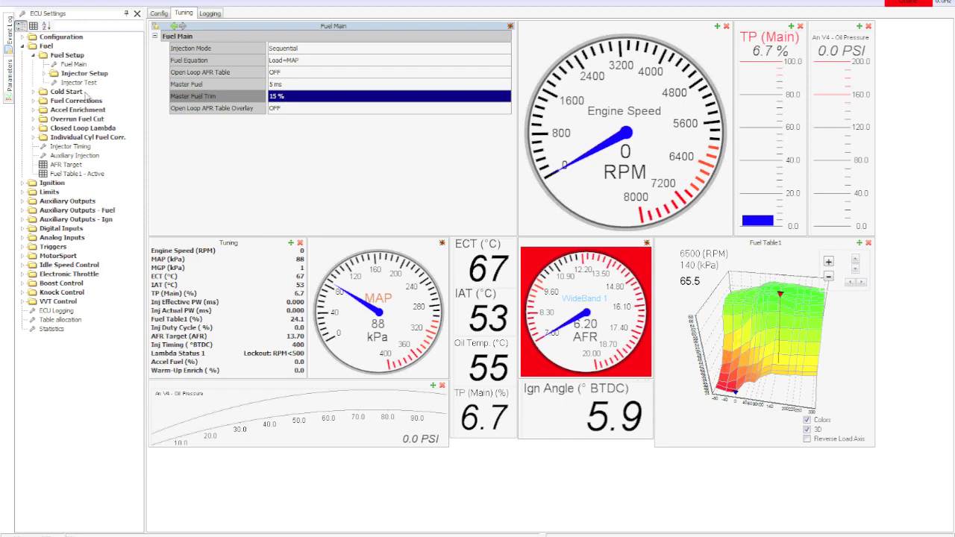
Step: Examine the Cold Start groups for pre-crank prime, crank, post start and warm-up enrichment
left_click(34, 55)
left_click(33, 64)
left_click(67, 65)
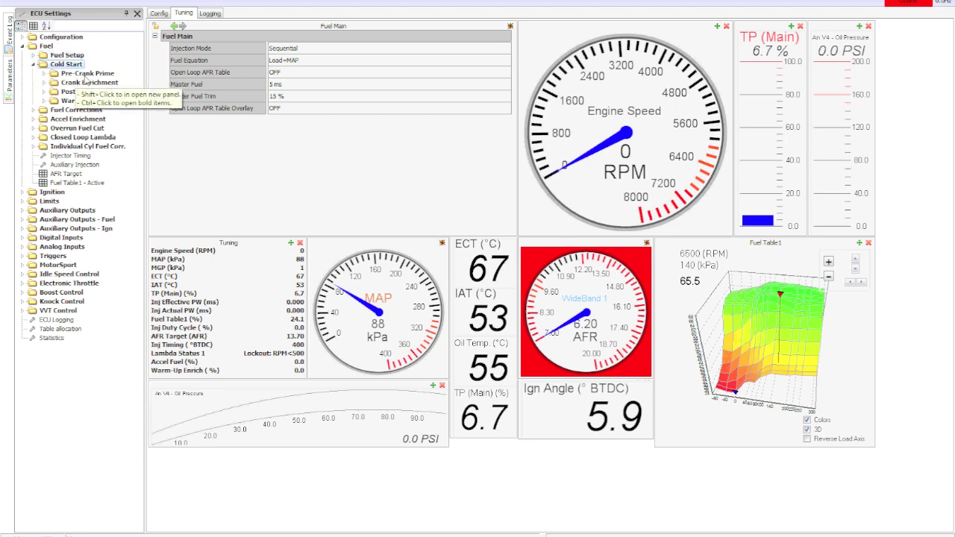
left_click(86, 73)
left_click(85, 91)
left_click(85, 101)
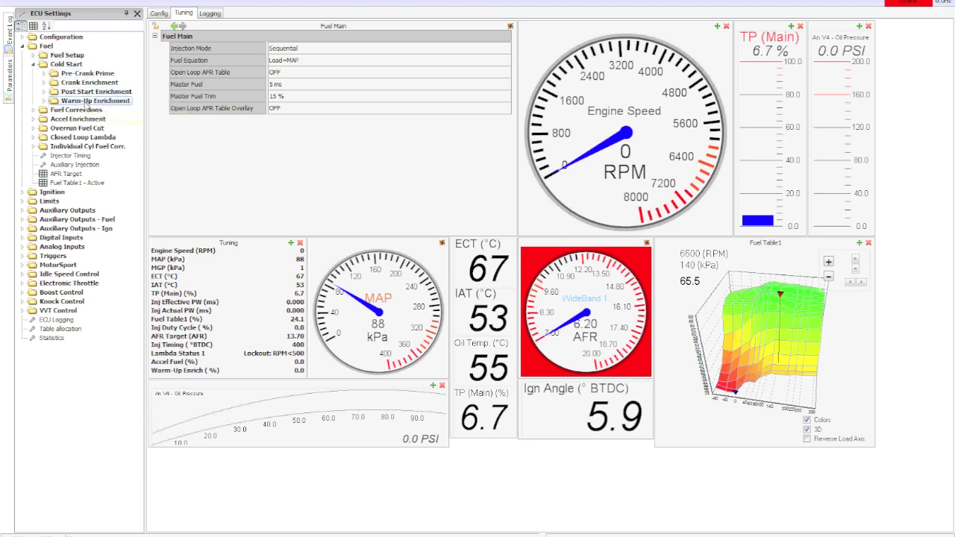
left_click(33, 65)
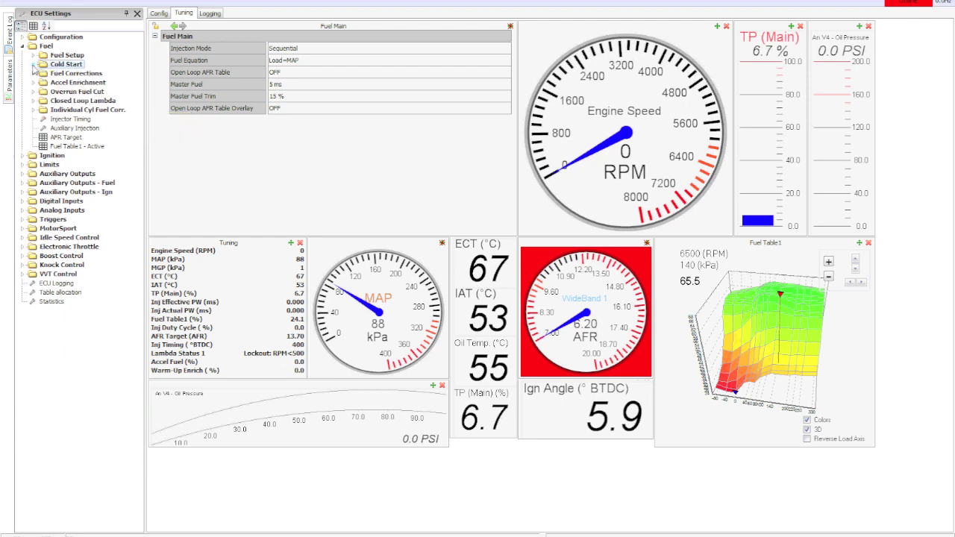
Step: Examine the high-load cells of the AFR Target table and compare them with Fuel Table1's cell at 5500 RPM and 140 kPa
left_click(71, 128)
left_click(66, 138)
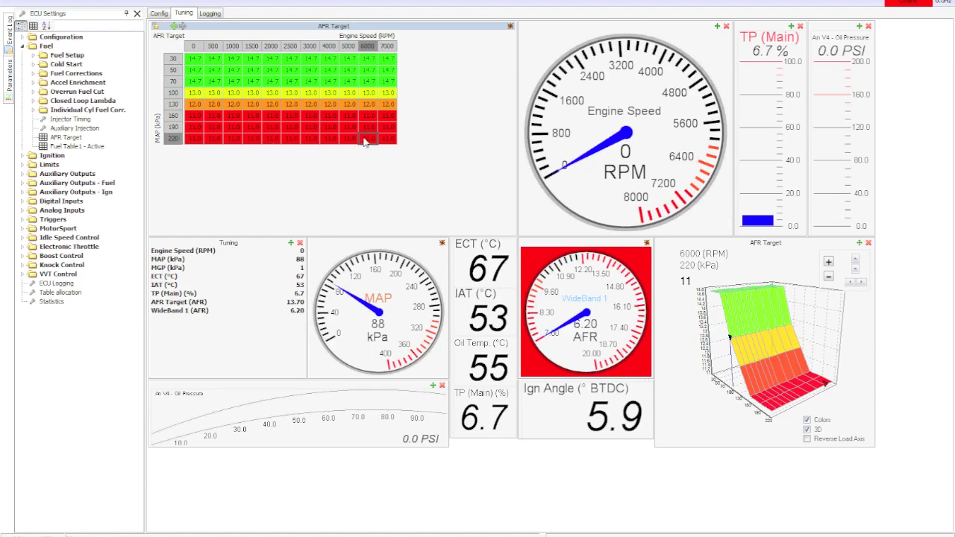
key("Left")
key("Up")
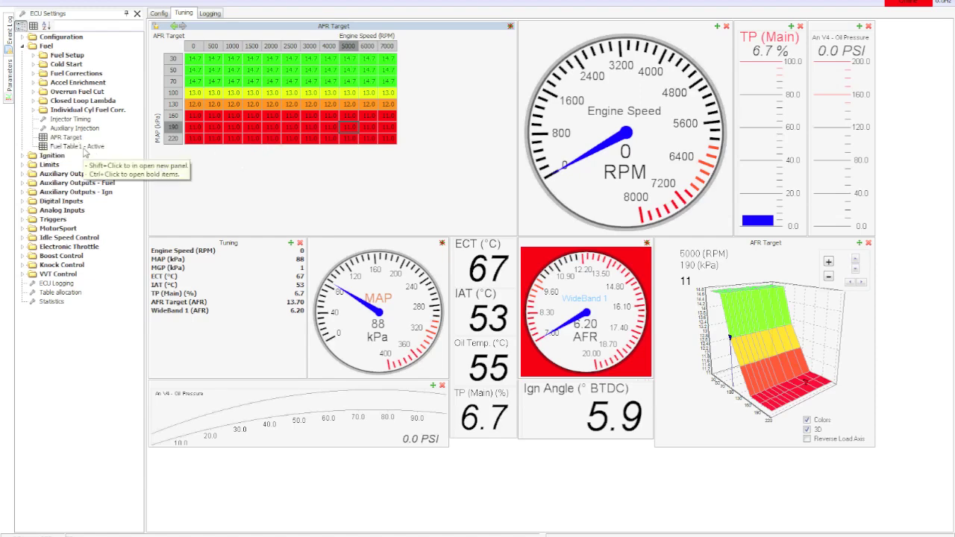
left_click(73, 149)
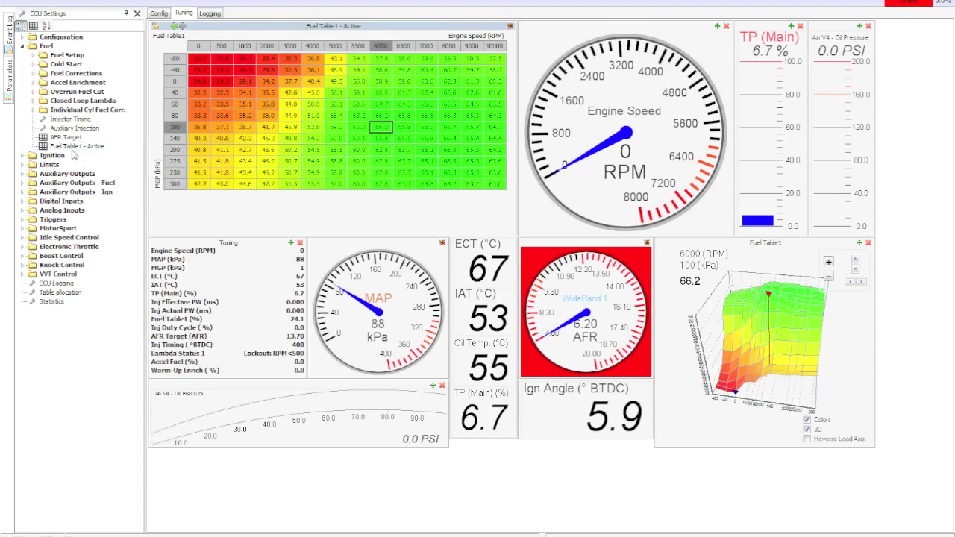
left_click(359, 139)
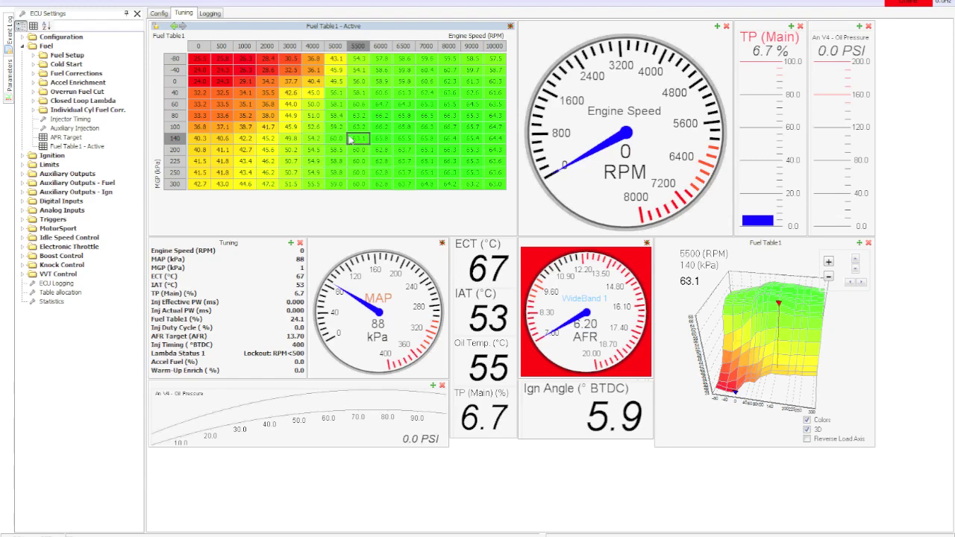
Step: Open the IAT Fuel Trim Table under Fuel Corrections and examine its trims by air temperature and throttle position
left_click(33, 73)
left_click(87, 129)
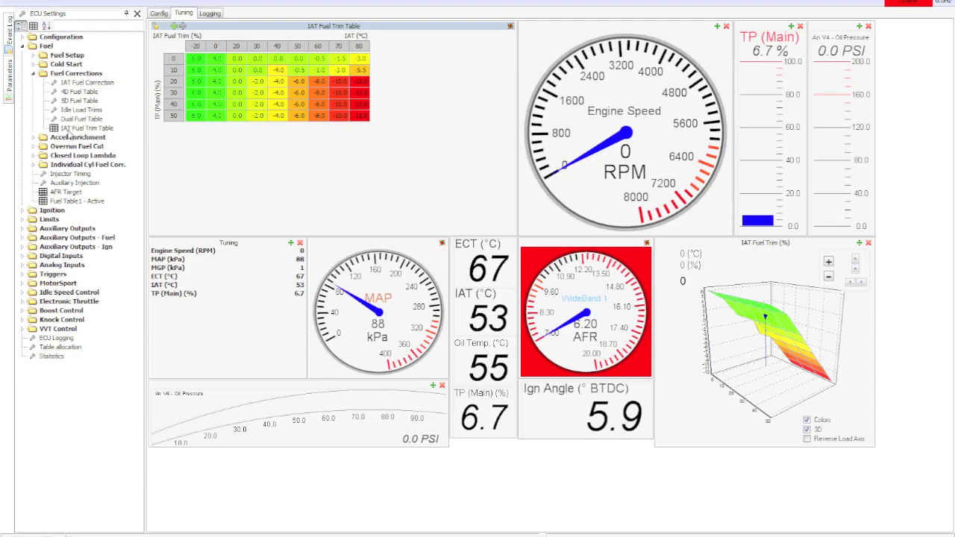
left_click(33, 74)
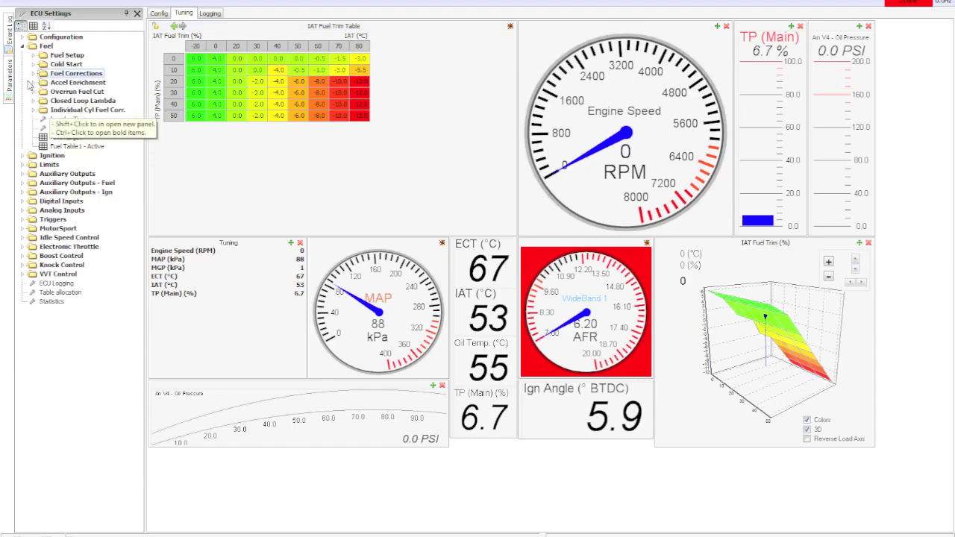
Step: Open the IAT Ign Trim Table under Ignition Corrections and examine the trim at 90 °C inlet air temperature
left_click(23, 46)
left_click(22, 56)
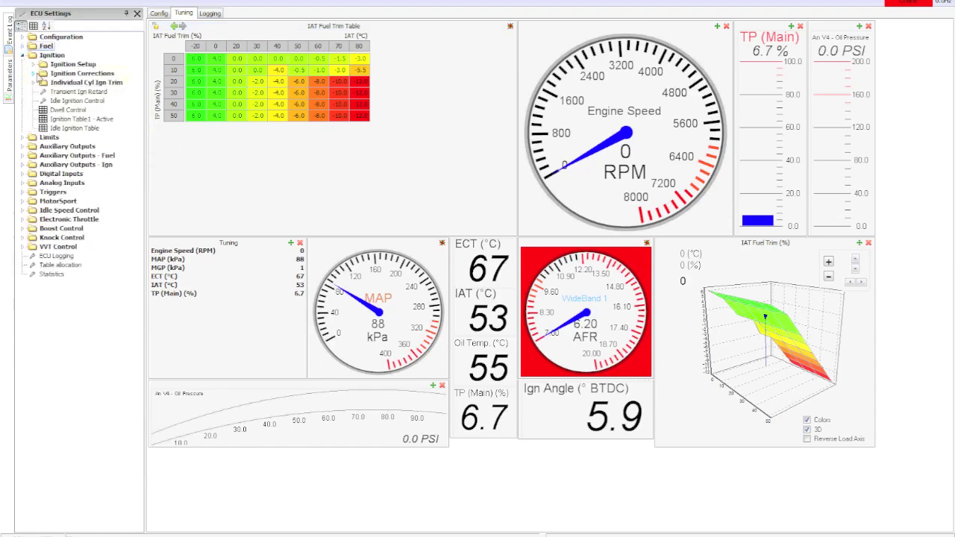
left_click(33, 73)
left_click(86, 137)
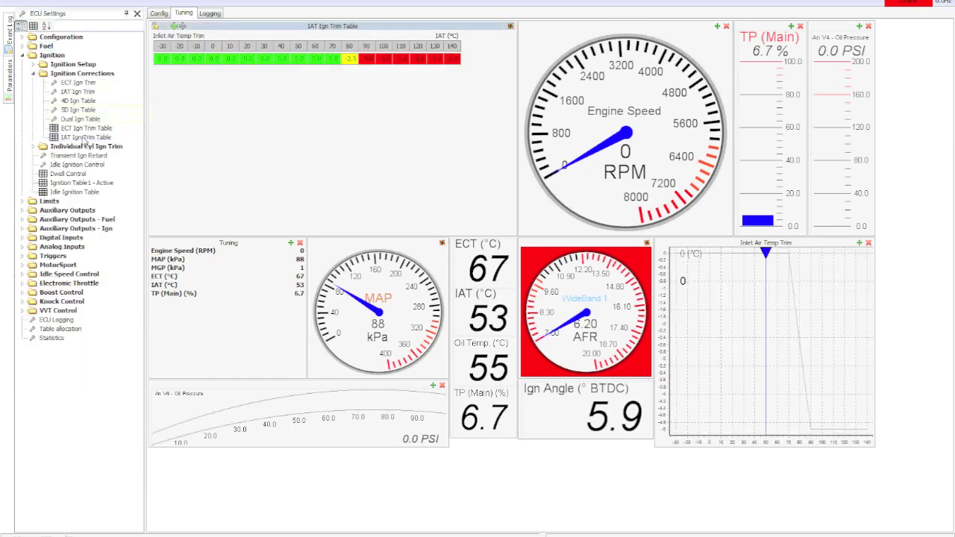
left_click(368, 59)
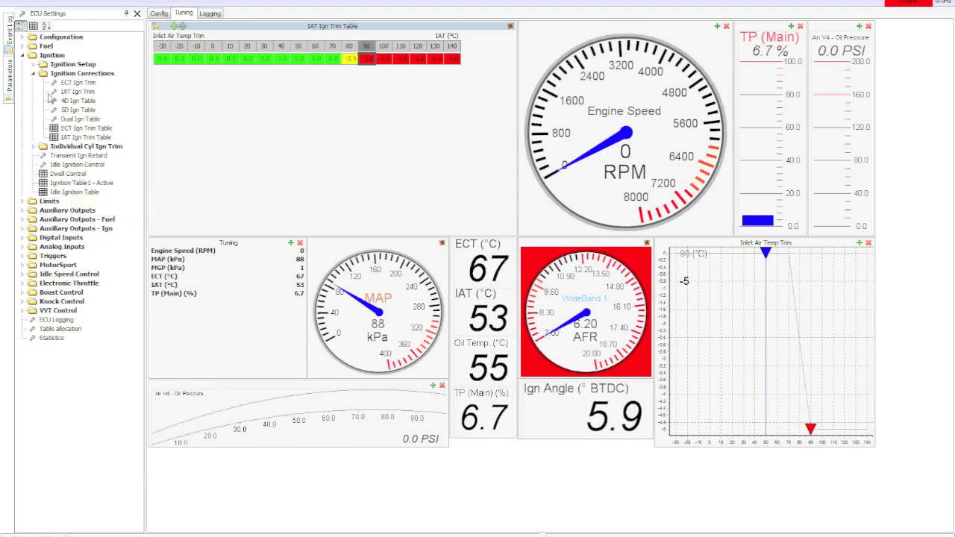
Step: Review the IAT Ign Trim and 5D Ign Table settings and the ECT Ign Trim Table
left_click(77, 100)
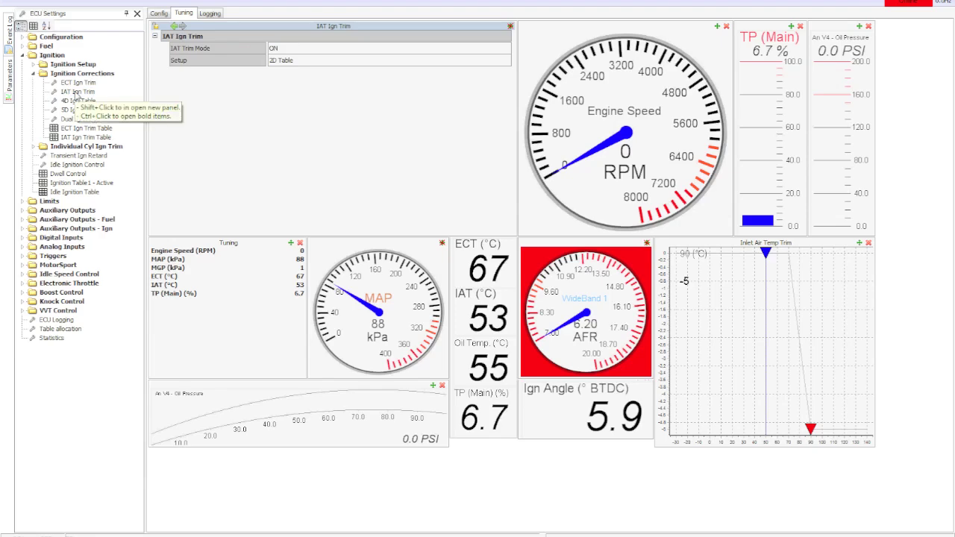
left_click(80, 119)
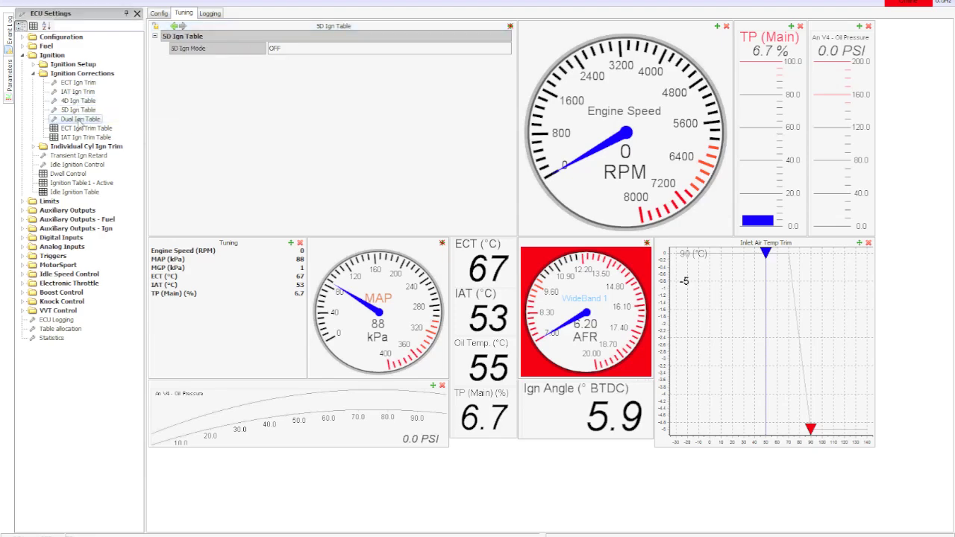
left_click(79, 128)
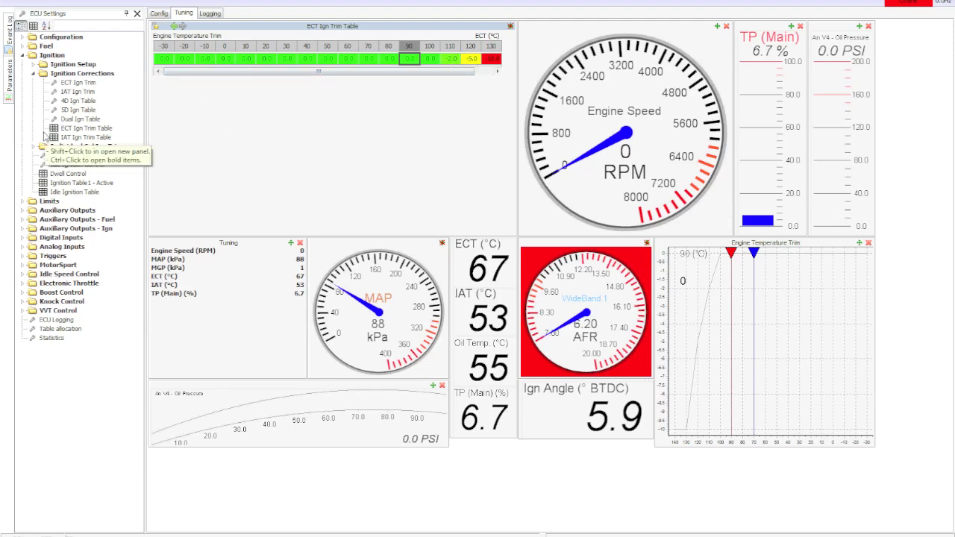
Step: Review the Individual Cyl Ign Trim group, Ignition Table1 and the Idle Ignition Table, then collapse the Ignition settings
left_click(35, 74)
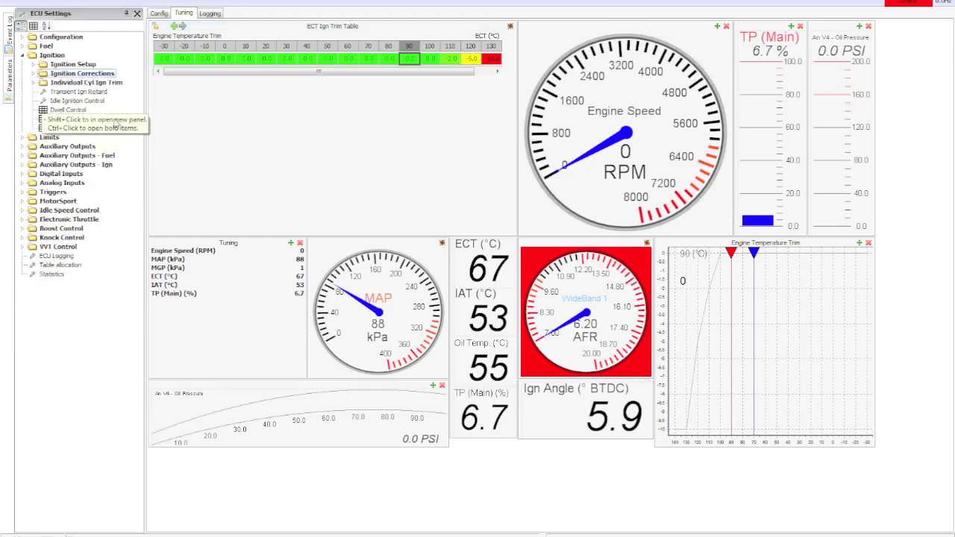
left_click(34, 83)
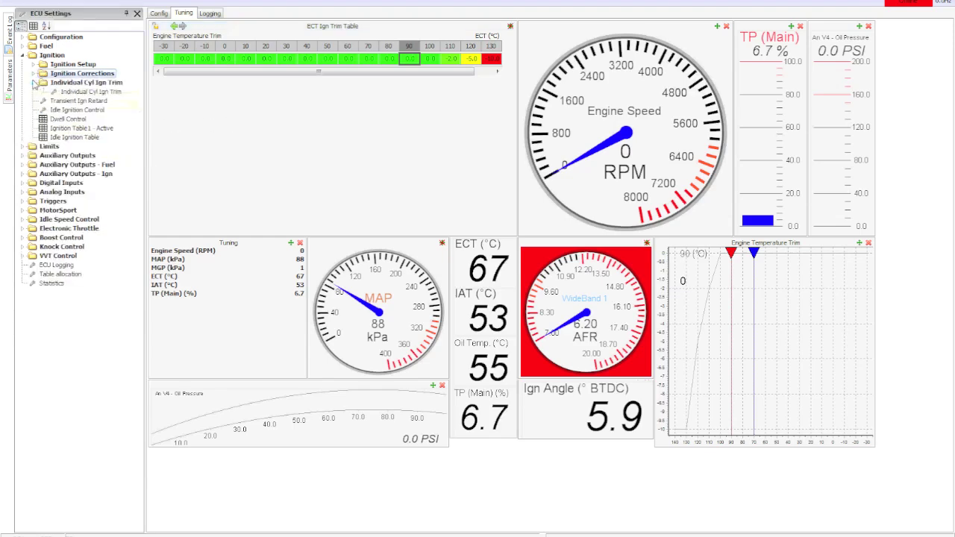
left_click(35, 83)
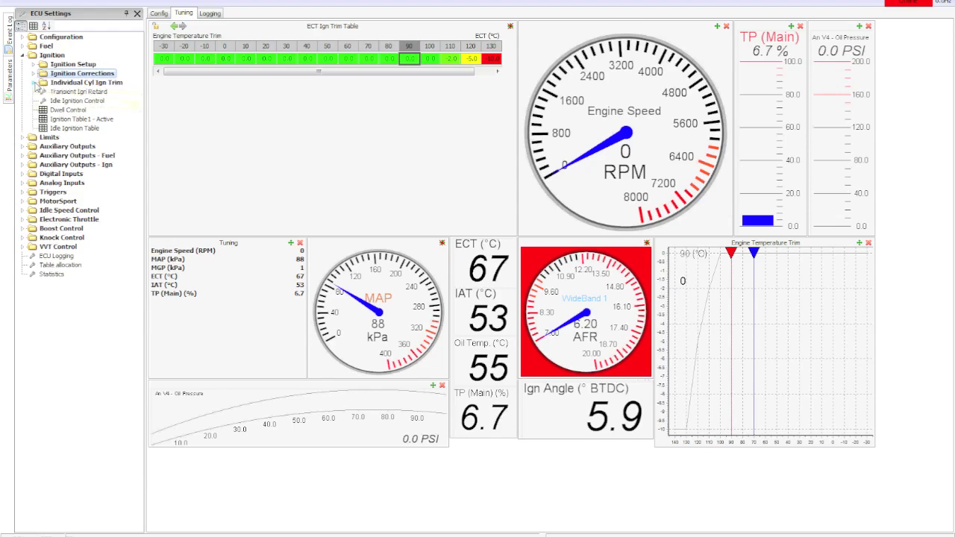
left_click(78, 119)
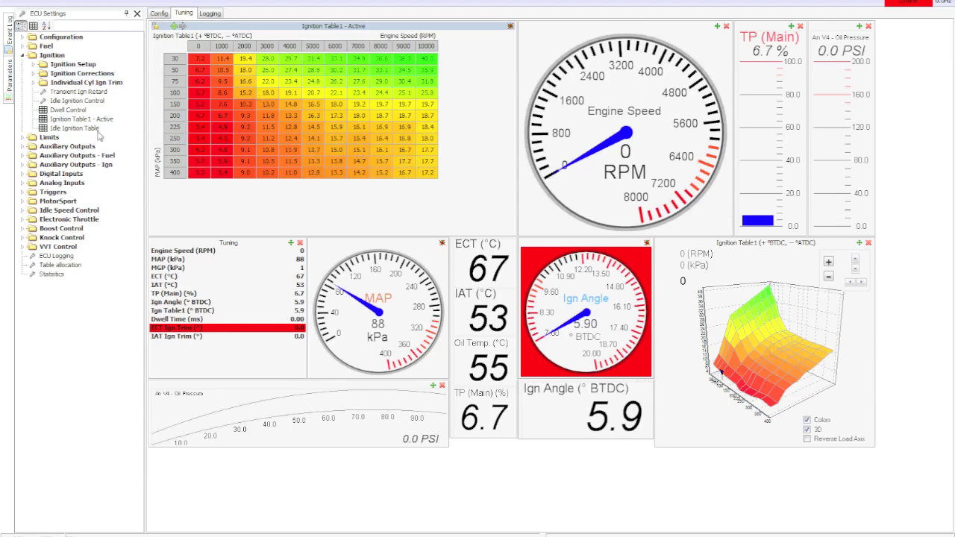
left_click(87, 131)
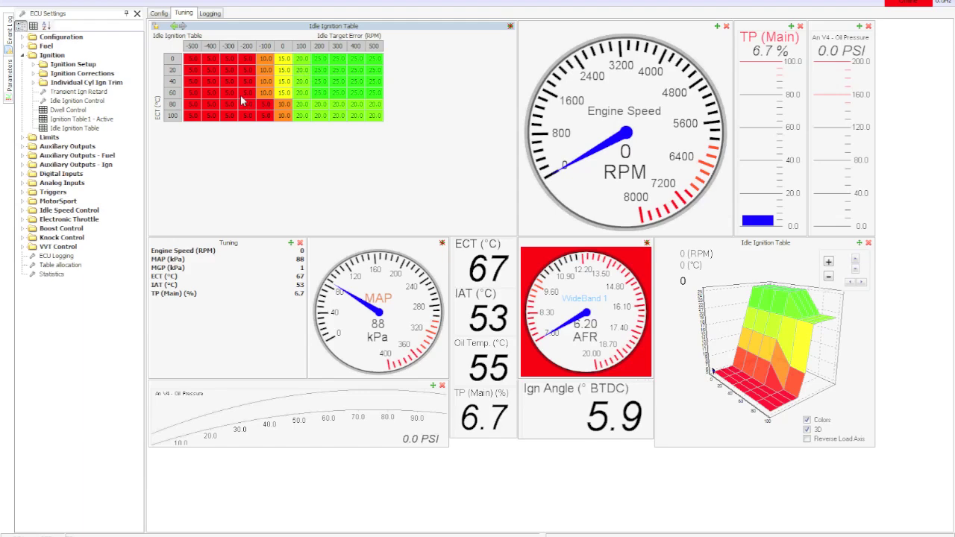
left_click(23, 55)
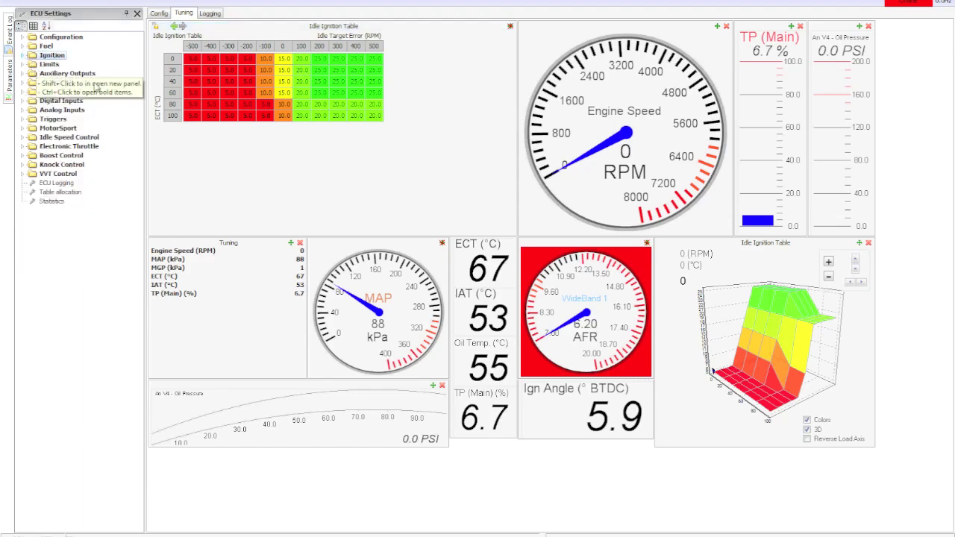
left_click(250, 149)
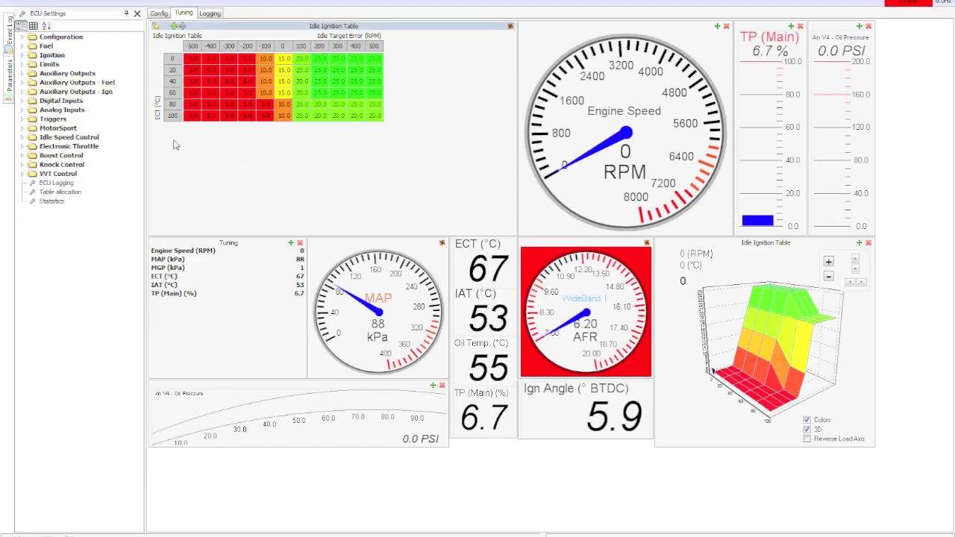
Step: Examine the functions available for auxiliary output Aux 1 and close the list without choosing one
left_click(24, 73)
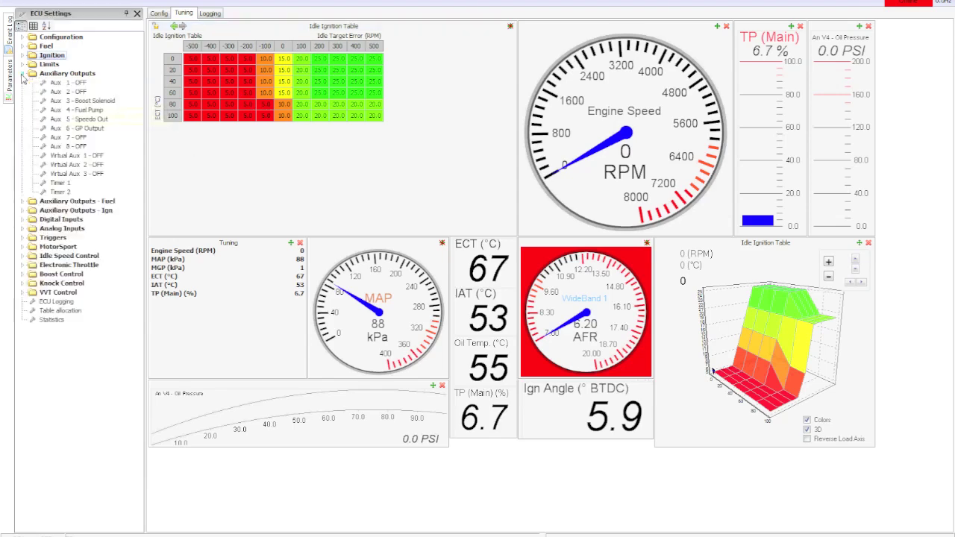
left_click(66, 83)
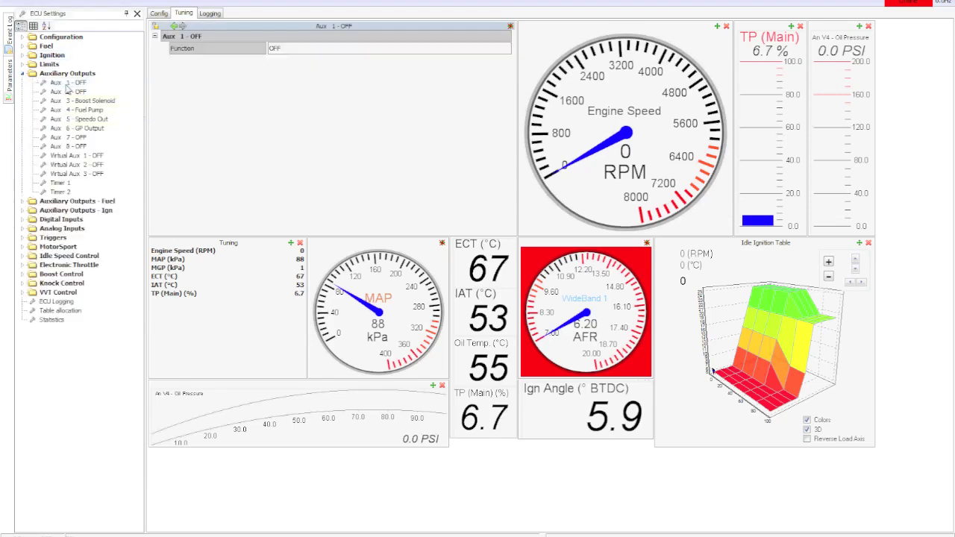
double_click(291, 50)
scroll(534, 222, "down", 1)
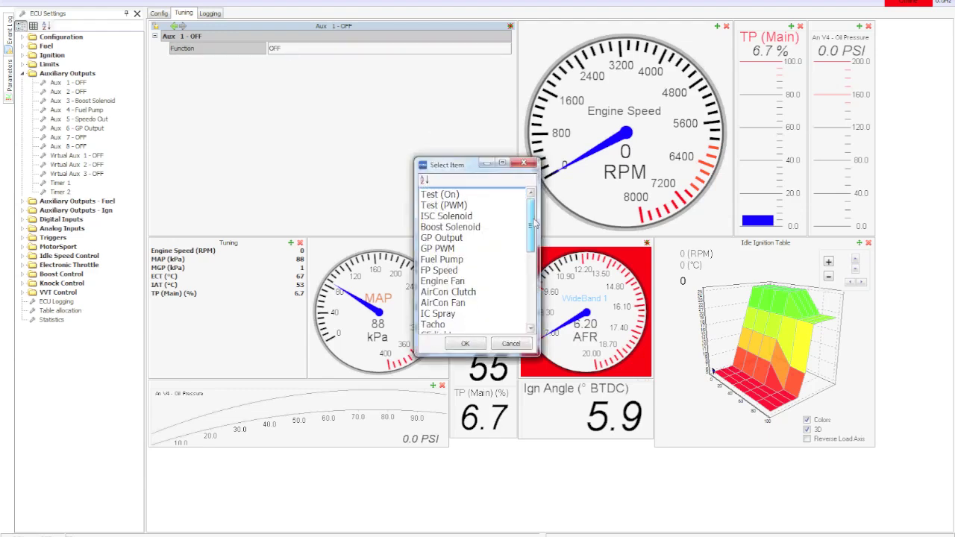
scroll(535, 221, "down", 4)
scroll(532, 216, "up", 4)
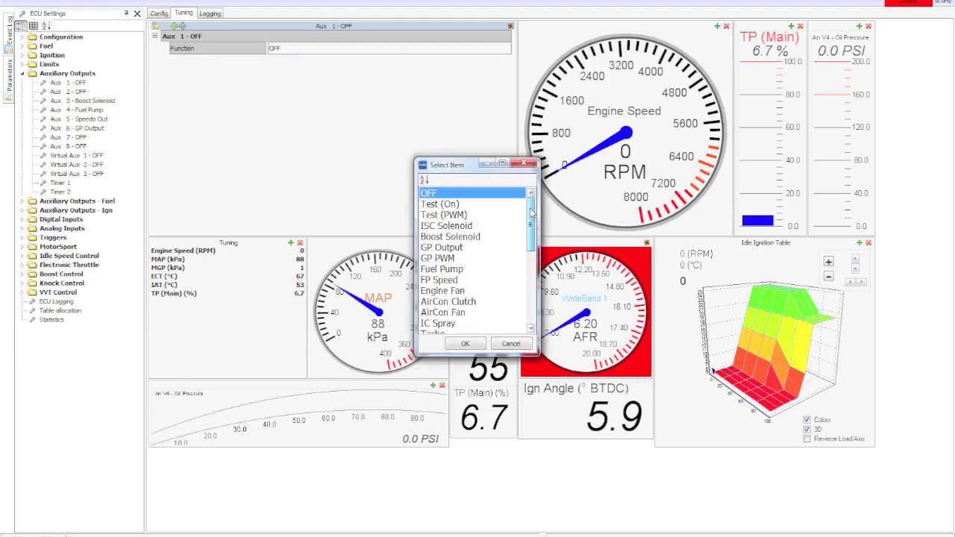
scroll(530, 222, "down", 1)
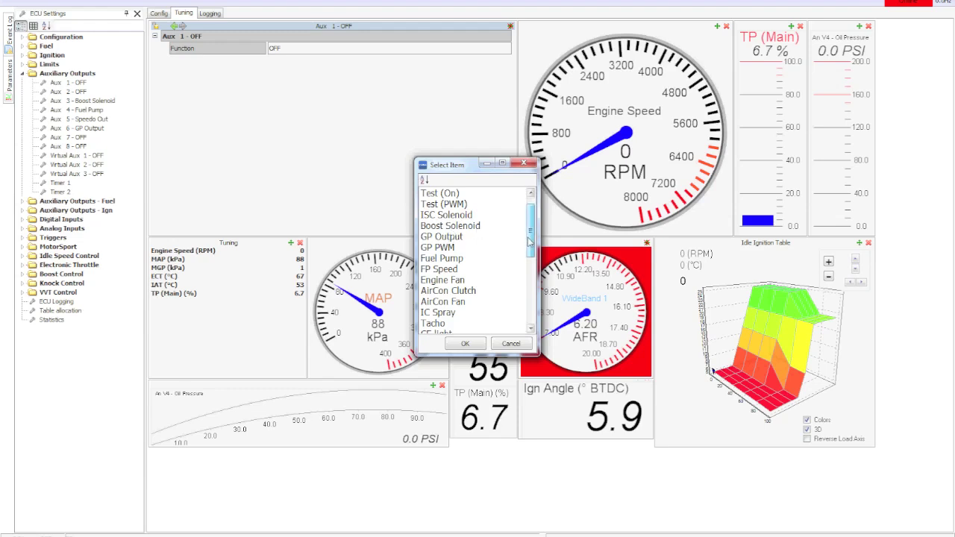
left_click_drag(529, 241, 527, 313)
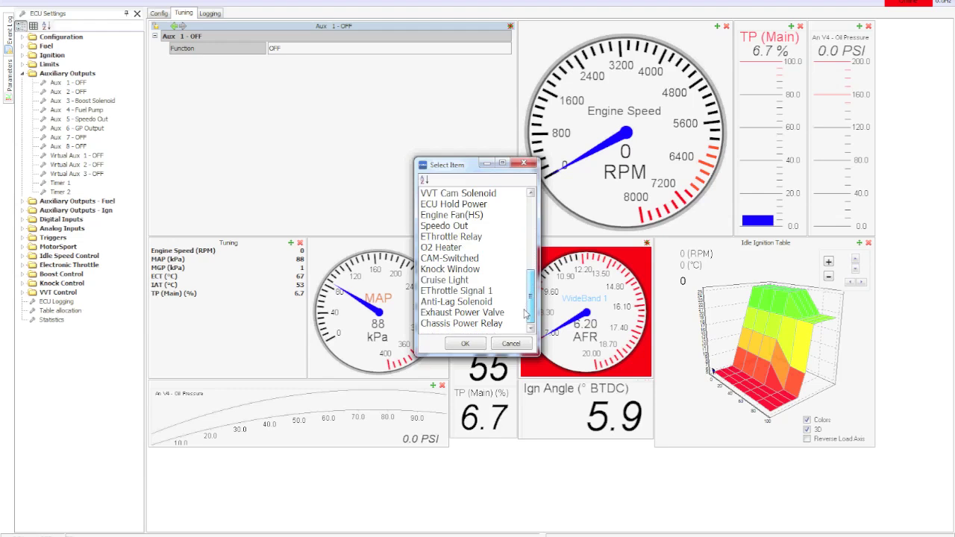
left_click_drag(526, 314, 537, 233)
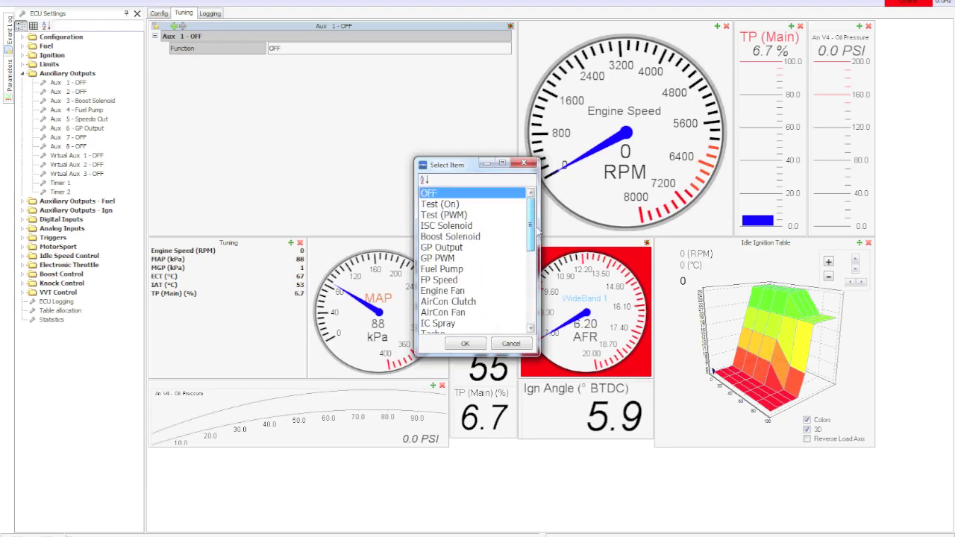
left_click(523, 164)
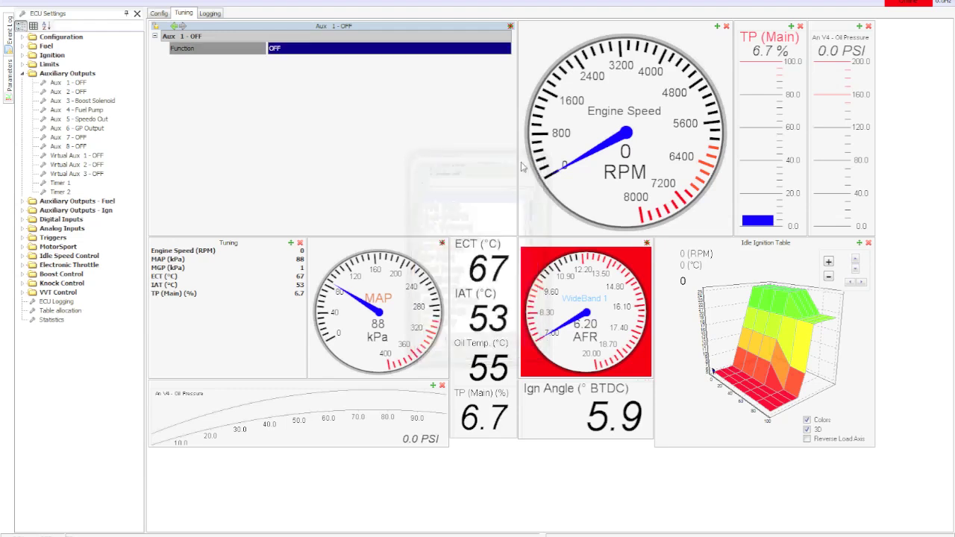
Step: Review the Aux 6 GP Output's switch logic, oil pressure, ECT and engine speed conditions, and driver type
left_click(88, 129)
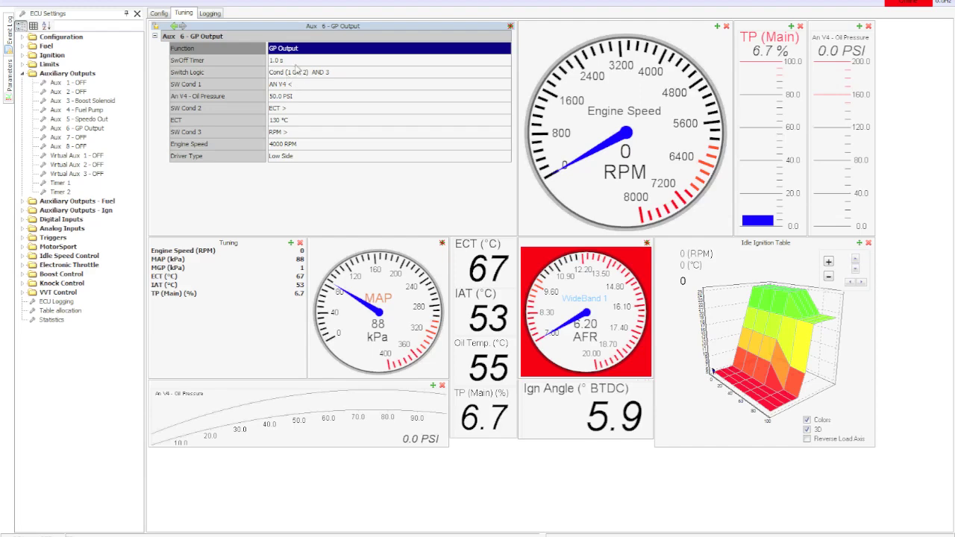
left_click(247, 73)
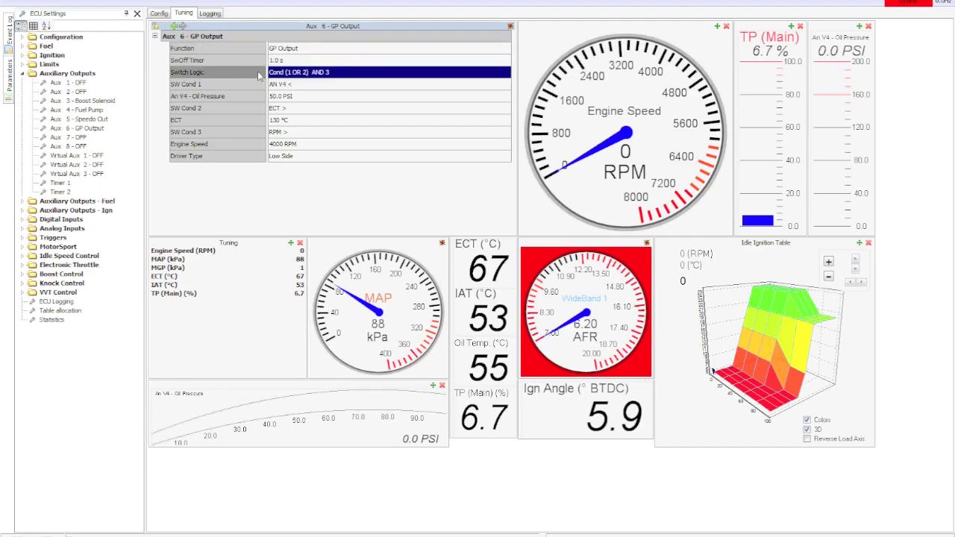
left_click(297, 97)
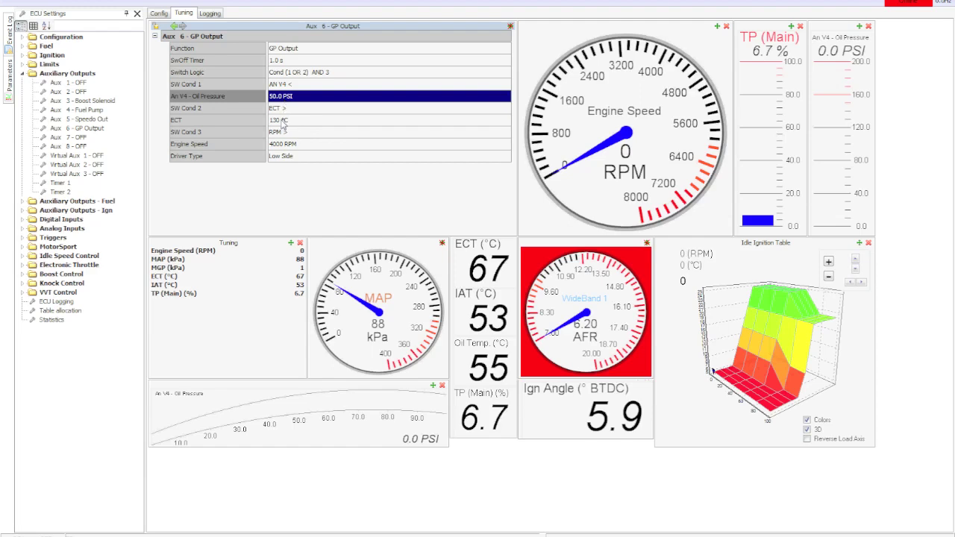
left_click(282, 123)
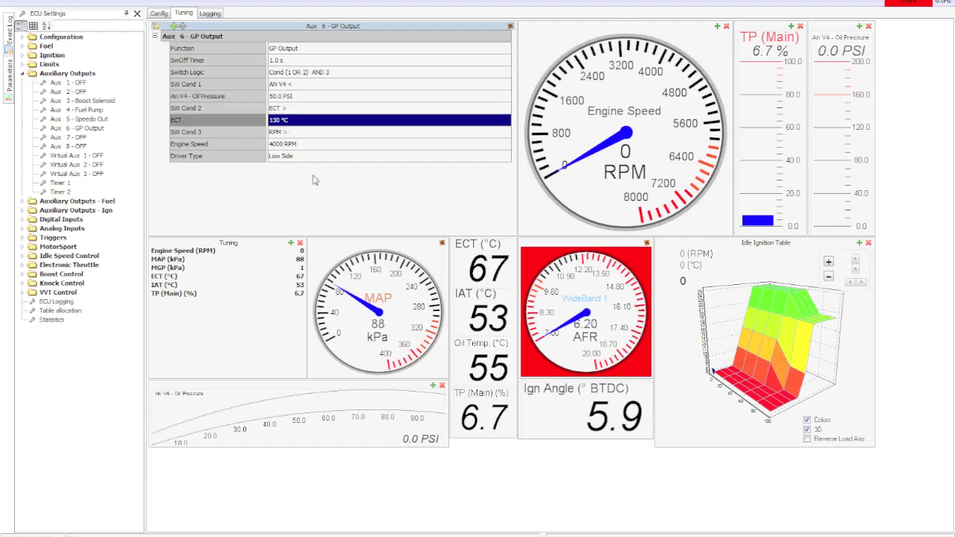
left_click(283, 146)
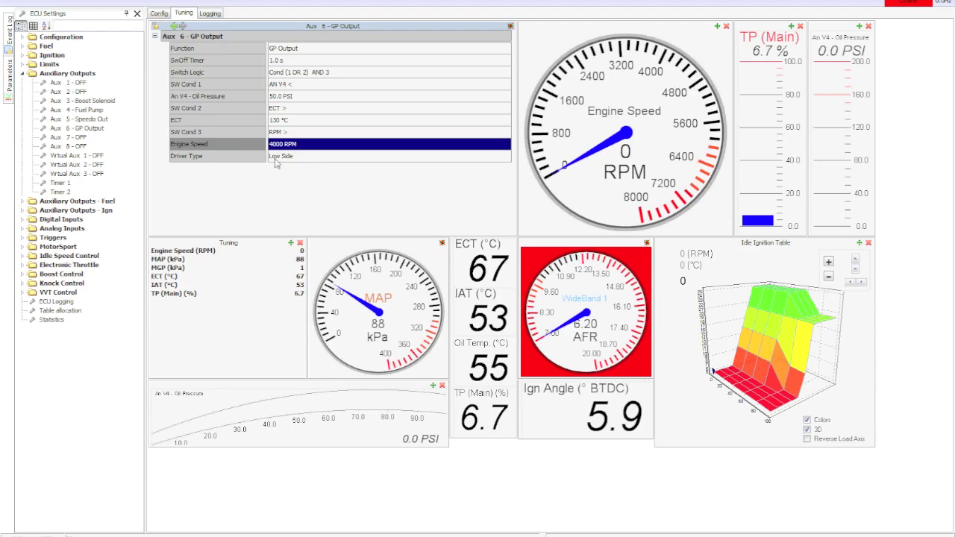
left_click(303, 155)
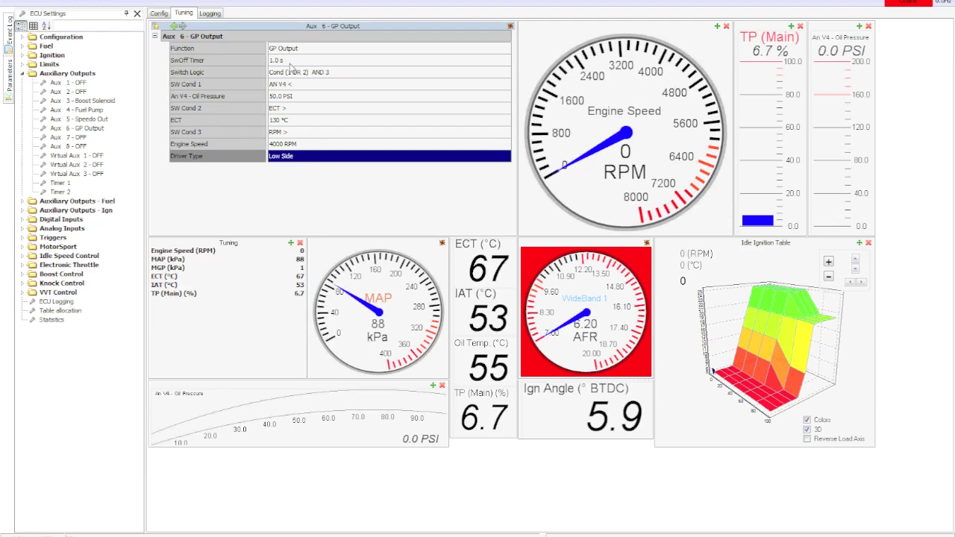
Step: Browse the options for Aux 6's SW Cond 1, cancel without changing it, and collapse the Auxiliary Outputs
double_click(287, 85)
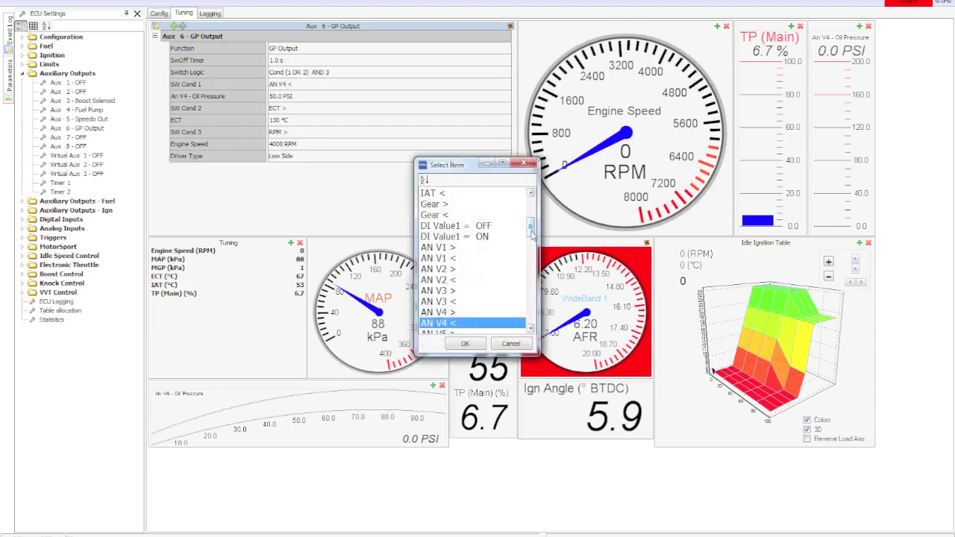
left_click_drag(532, 234, 529, 177)
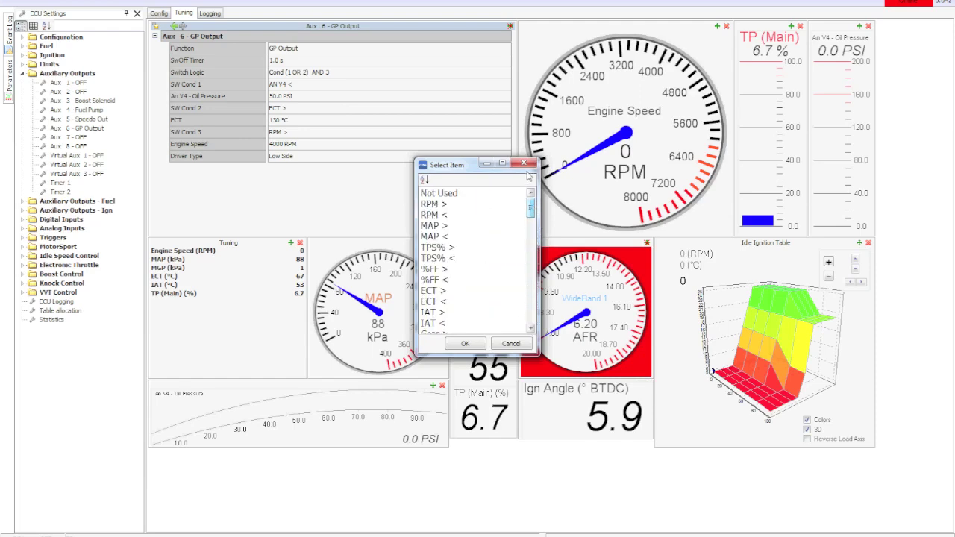
left_click(524, 164)
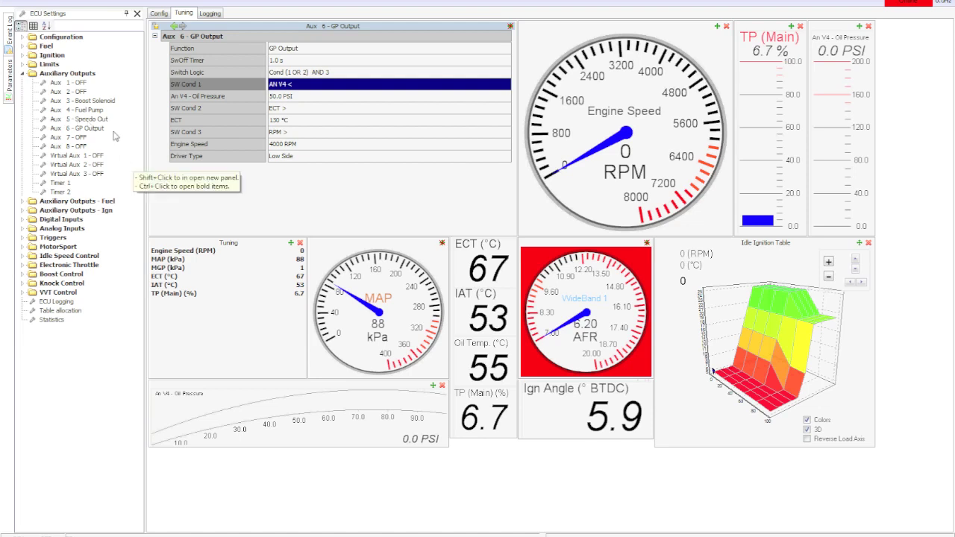
left_click(23, 74)
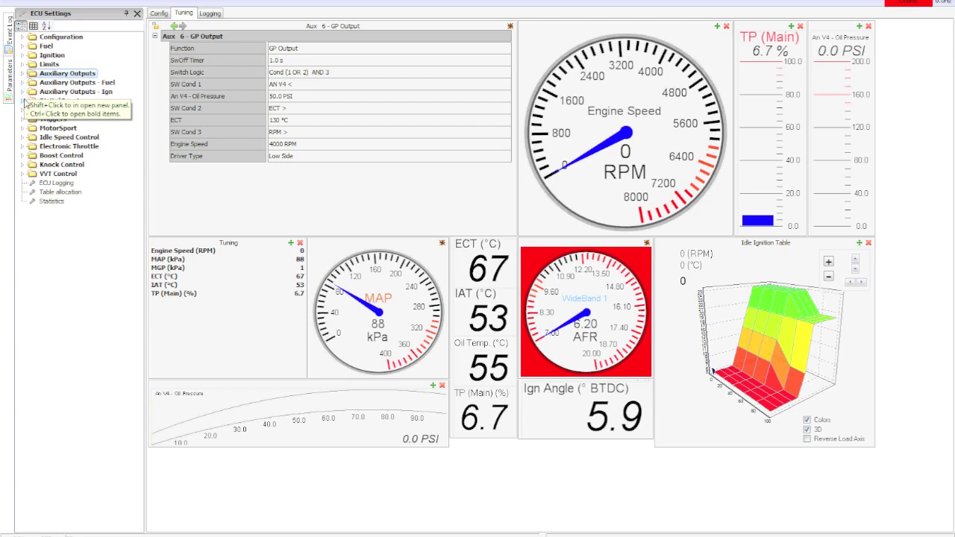
Step: Set the function of digital input DI 6 to GP Input and collapse the Digital Inputs
left_click(23, 101)
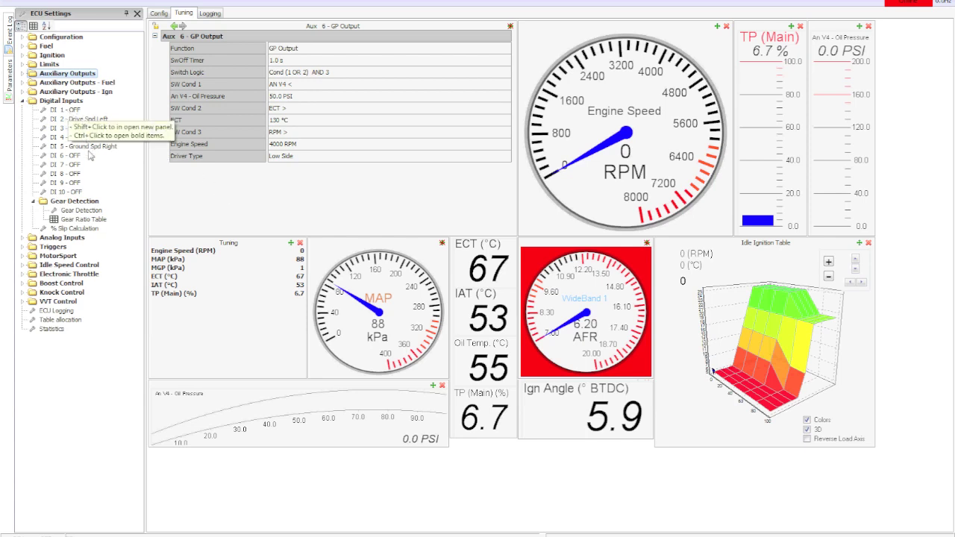
left_click(68, 157)
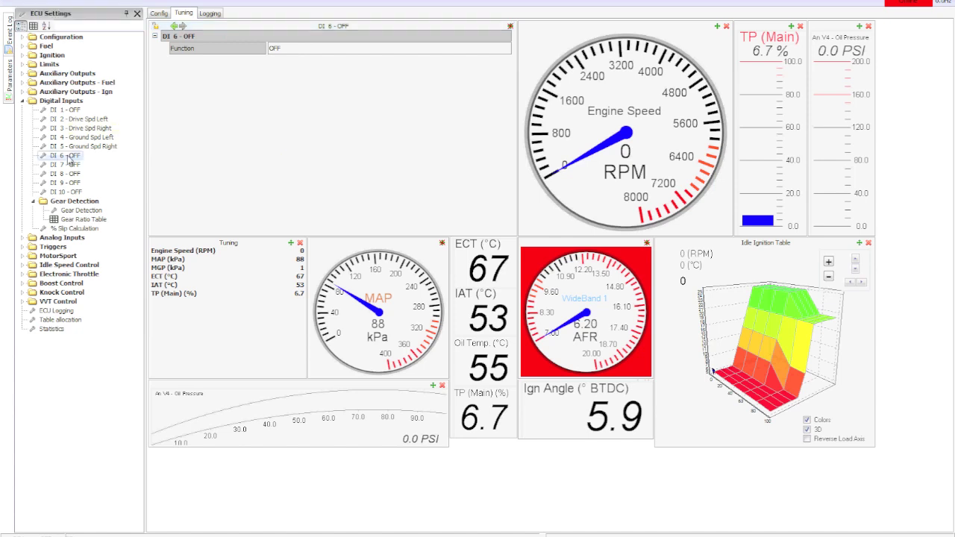
left_click(274, 48)
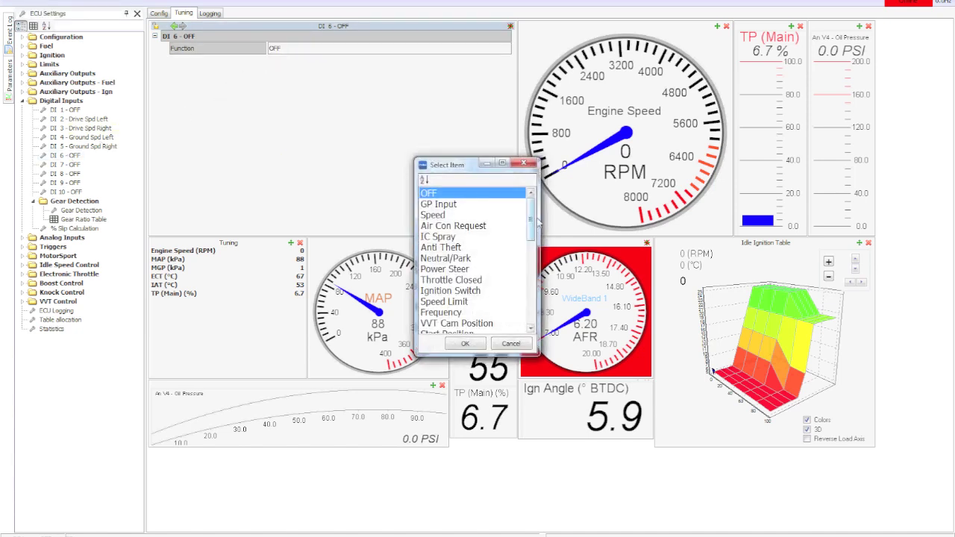
left_click(453, 205)
key("Return")
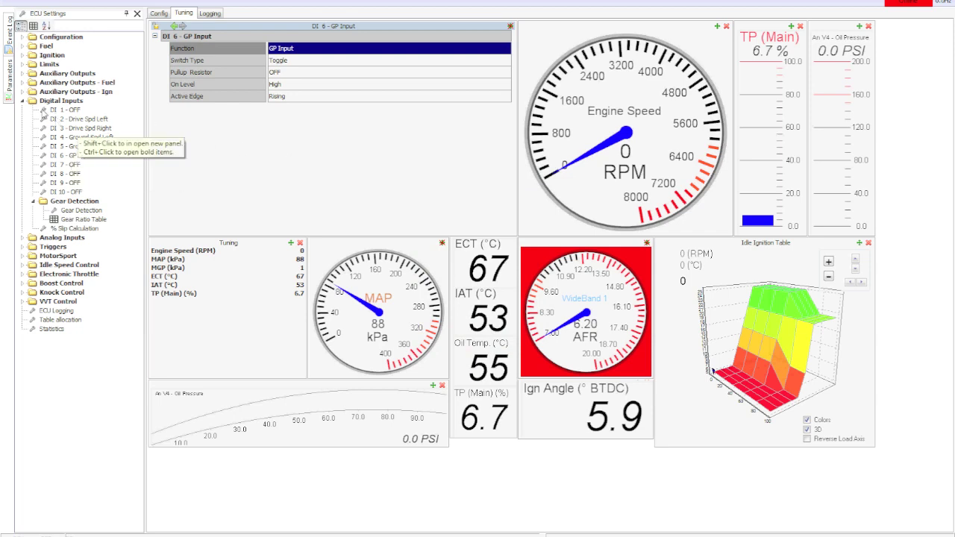
left_click(25, 102)
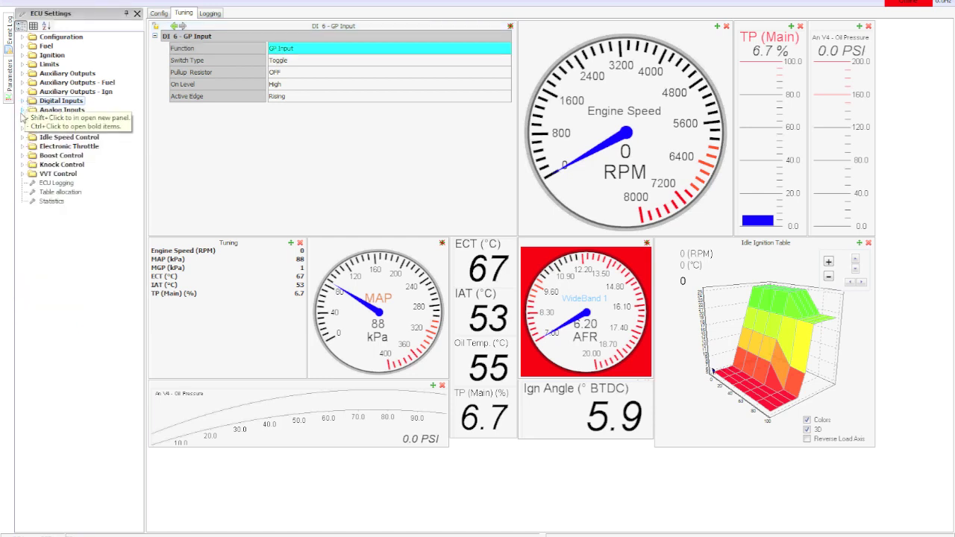
Step: Check which calibration the AN Volt 5 WideBand analog input uses and examine the input and output values of Cal 5
left_click(22, 111)
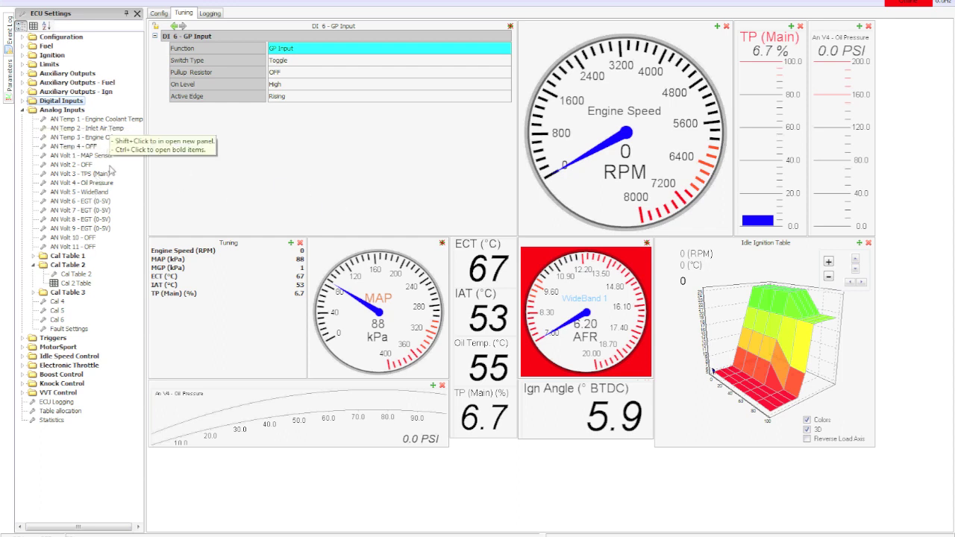
left_click(92, 193)
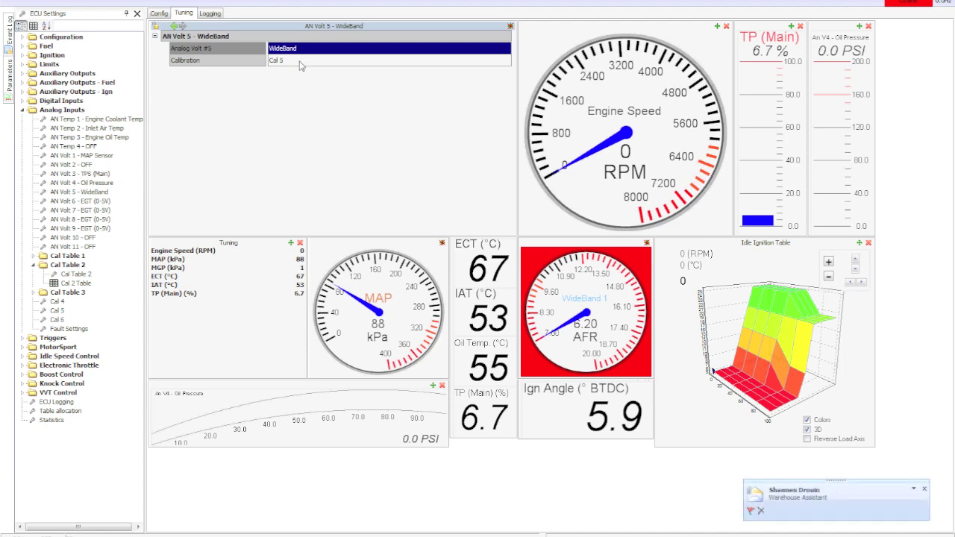
left_click(300, 62)
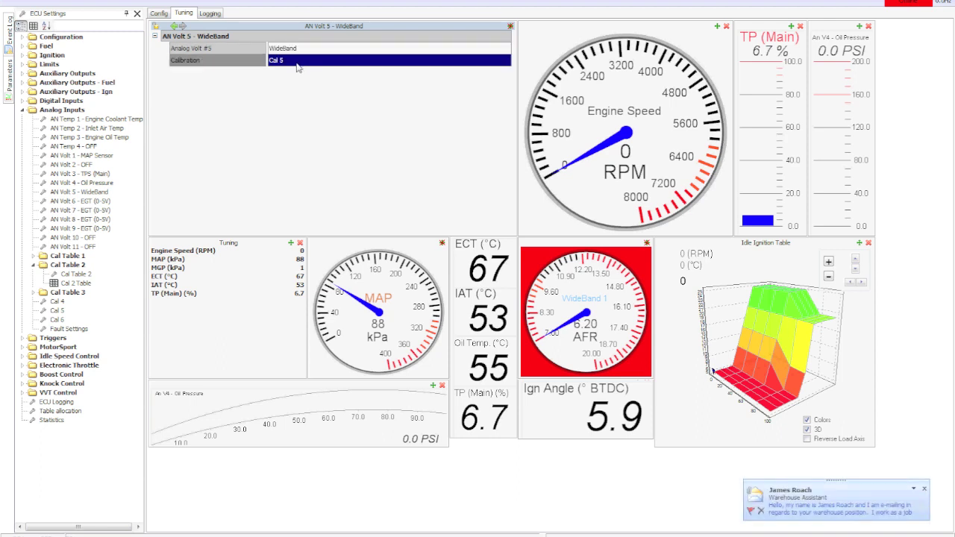
left_click(58, 310)
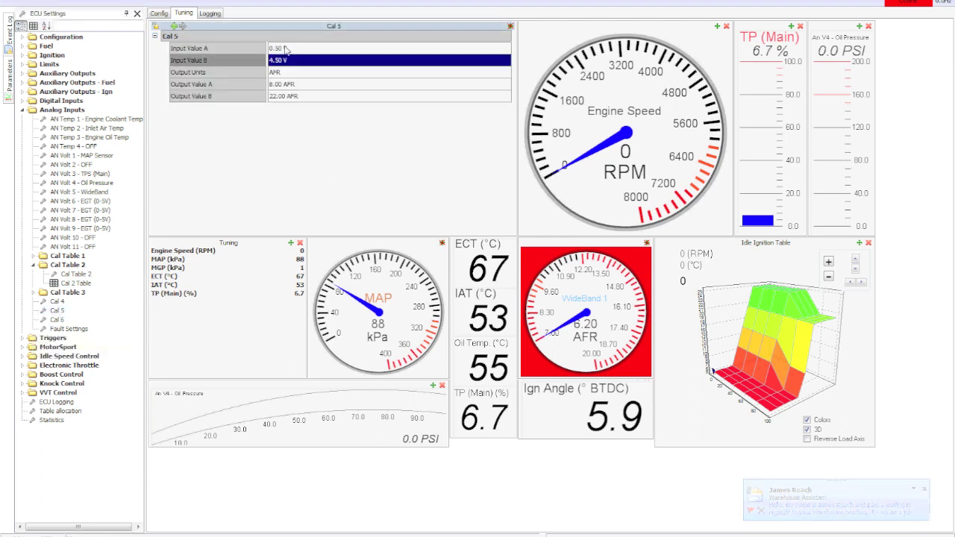
left_click(281, 86)
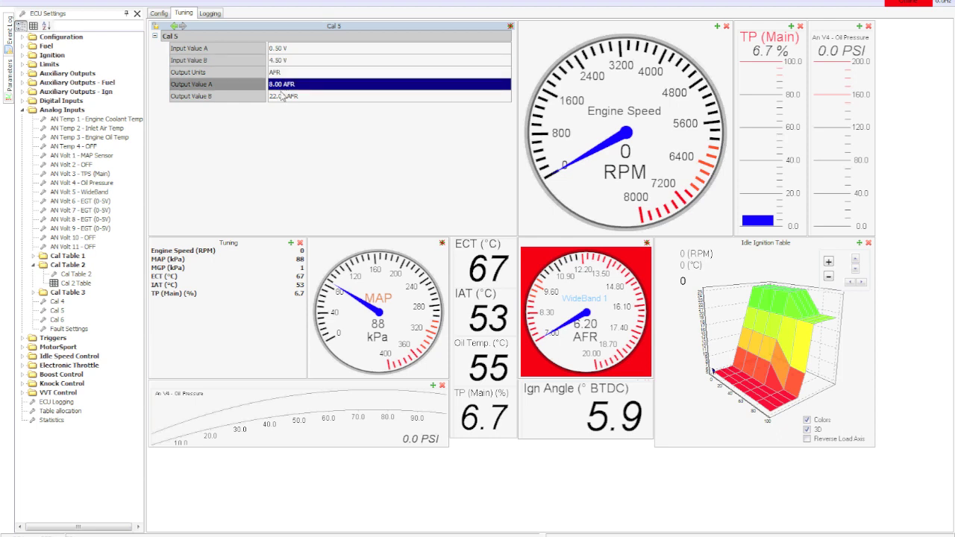
Step: Examine the Cal 2 Table of the analog inputs and collapse the Analog Inputs
left_click(76, 283)
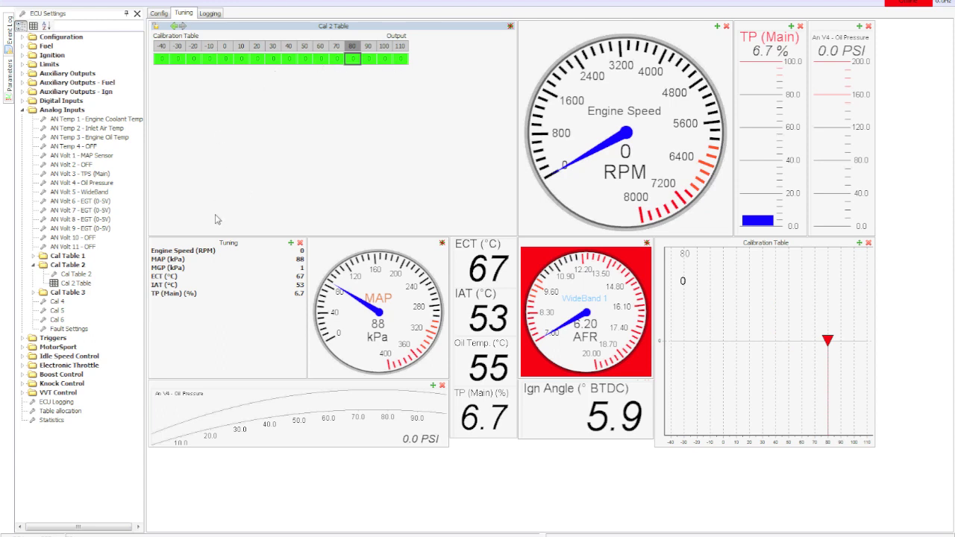
left_click(33, 265)
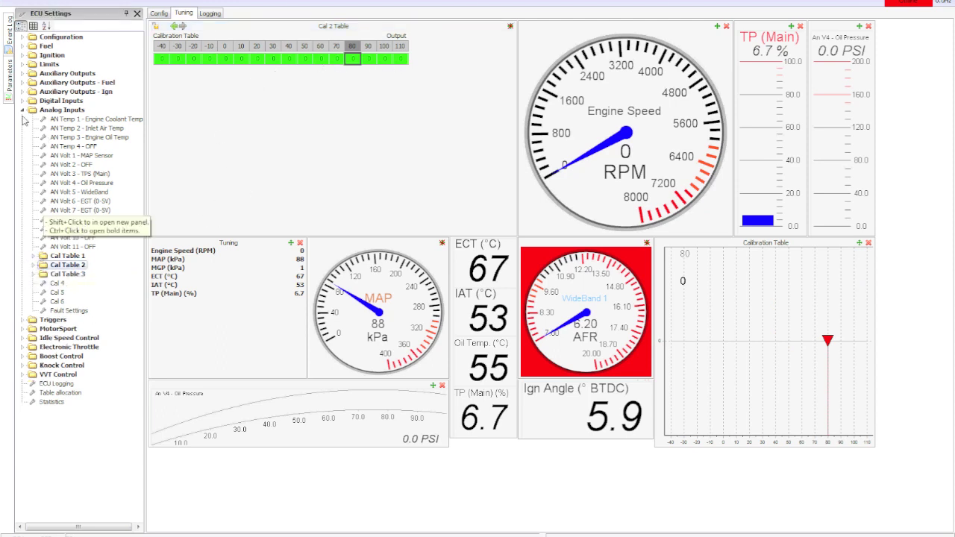
left_click(23, 110)
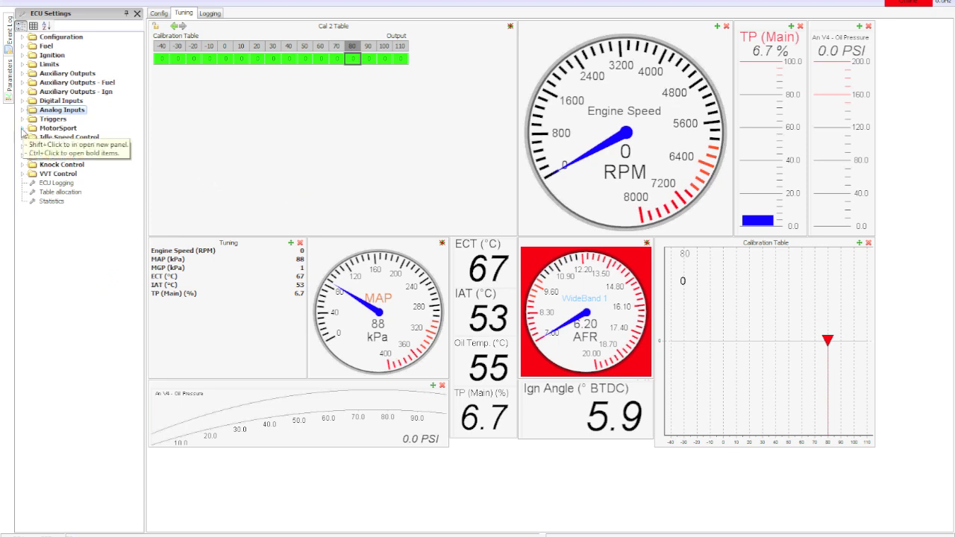
Step: Check the functions available under MotorSport and examine the EThrottle Target 1 table of the Electronic Throttle
left_click(23, 128)
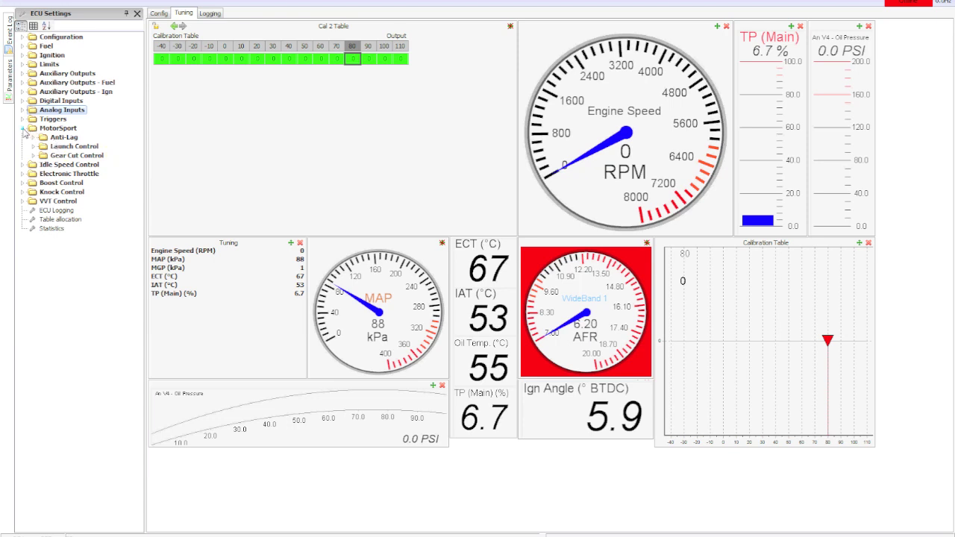
left_click(23, 128)
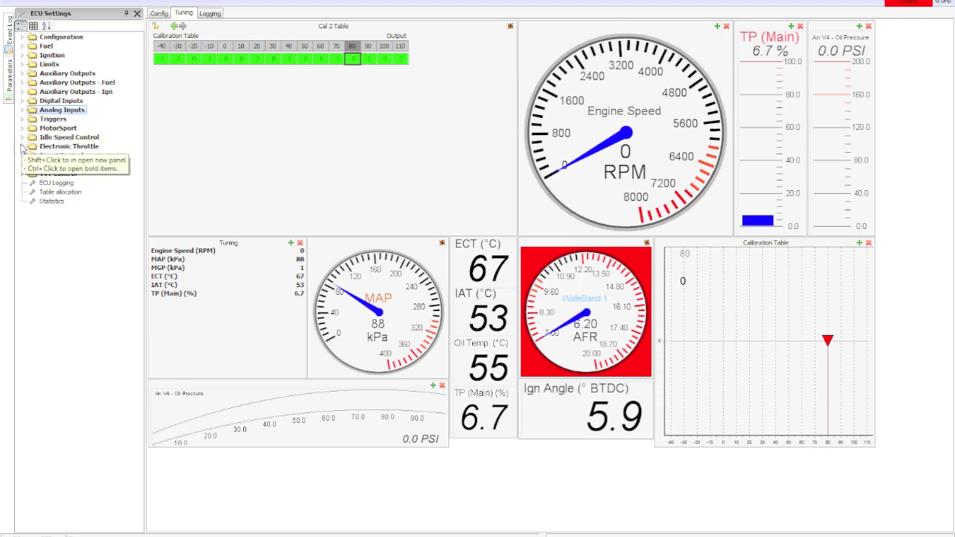
left_click(24, 147)
double_click(73, 174)
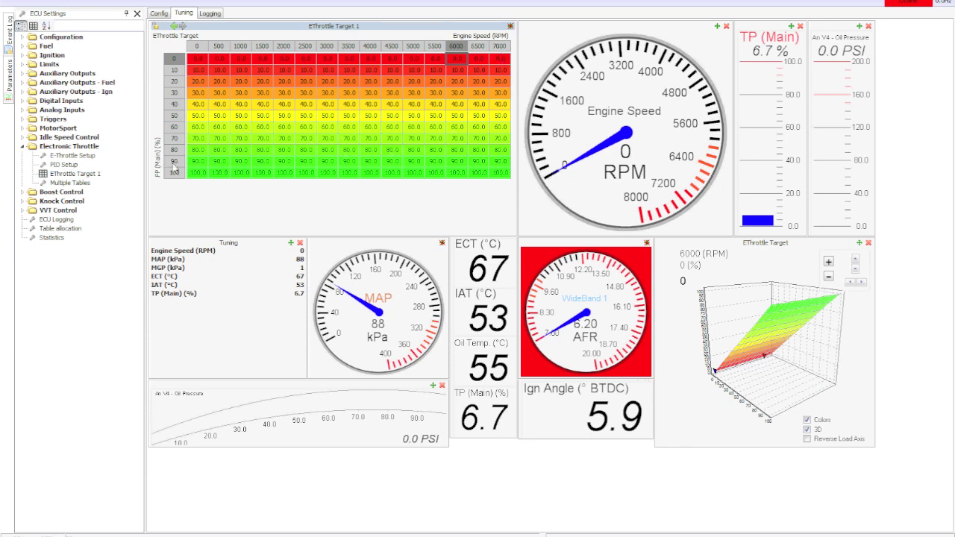
left_click(24, 147)
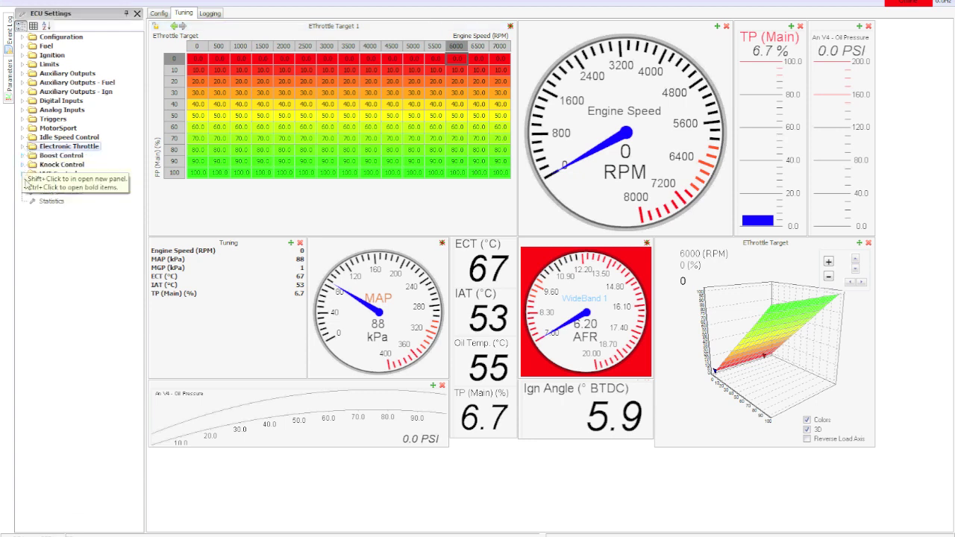
Step: Look over the Boost Control settings and inspect the EThrottle target cell at 1000 RPM and 70 %
left_click(25, 156)
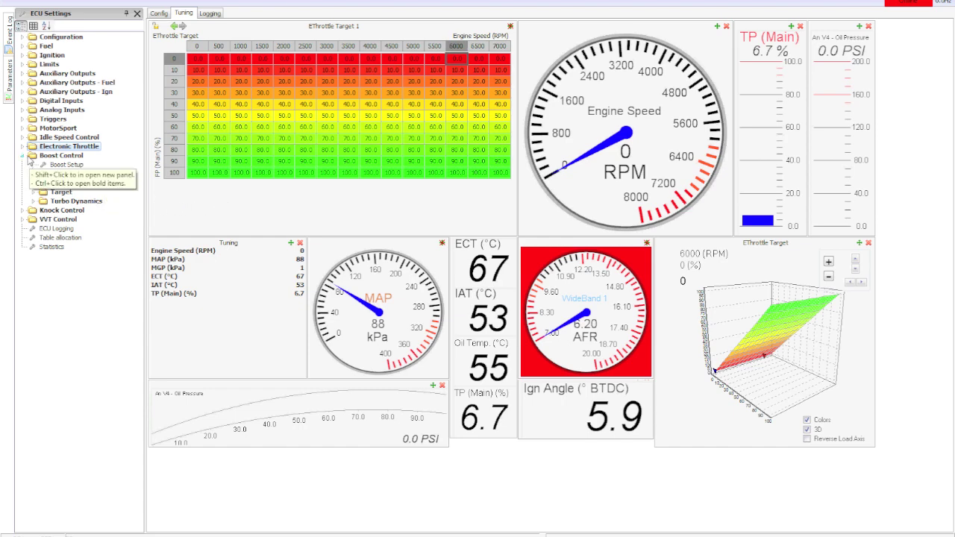
left_click(25, 156)
left_click(240, 141)
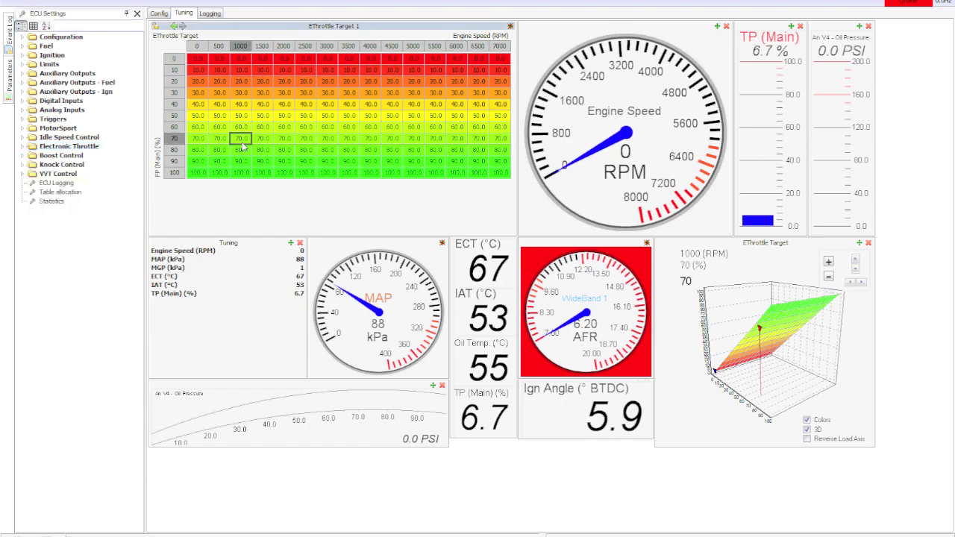
Step: Turn on the 4D Fuel Mode in the Fuel Corrections, clearing its table to zero with default axis values
left_click(22, 47)
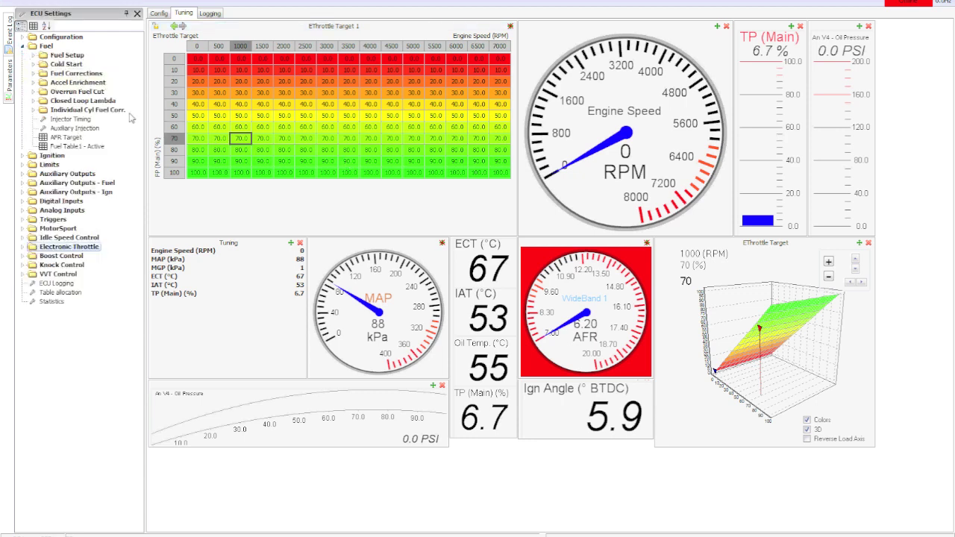
left_click(65, 73)
left_click(33, 73)
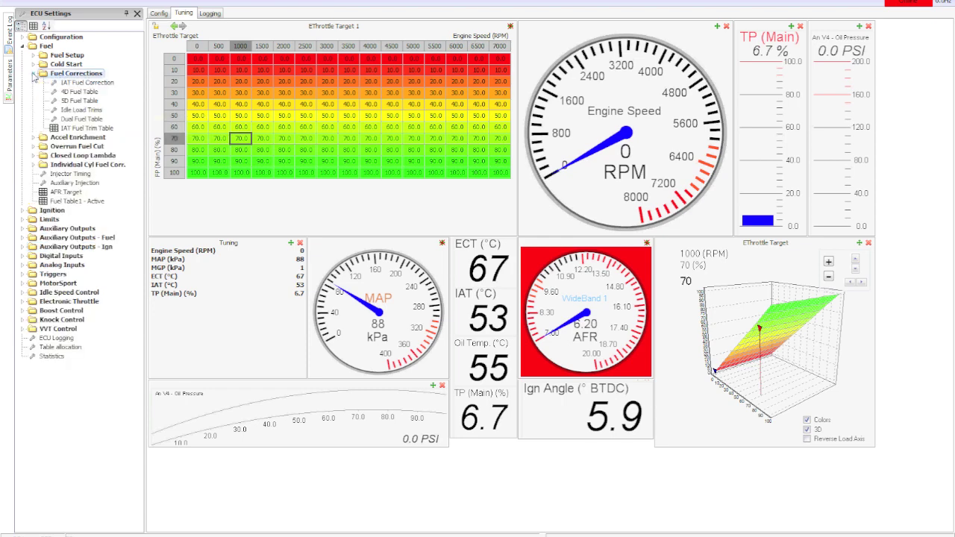
left_click(78, 92)
double_click(318, 48)
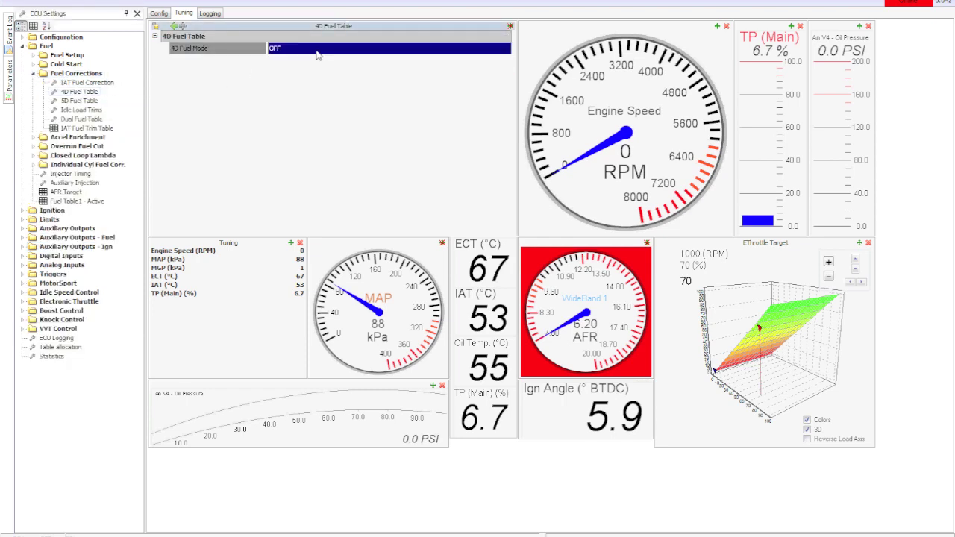
double_click(430, 204)
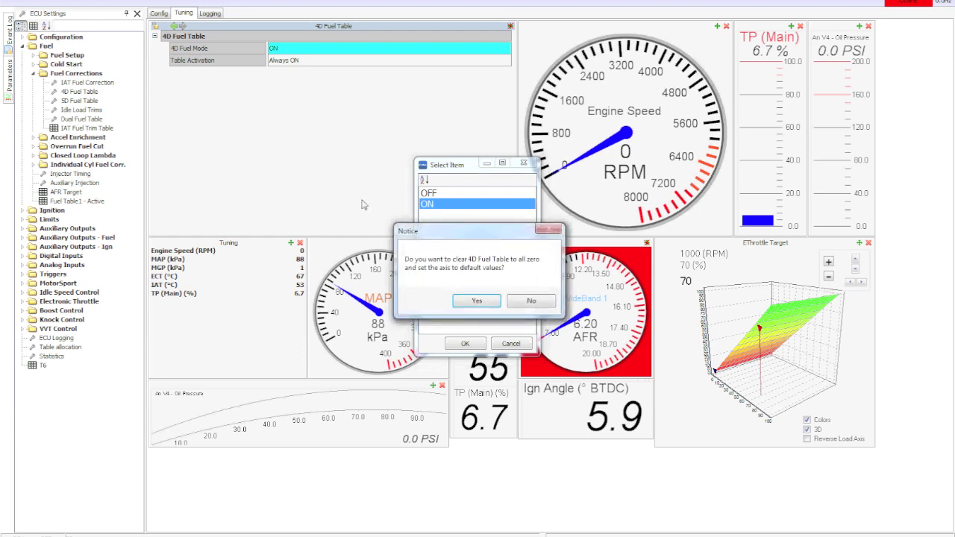
left_click(475, 301)
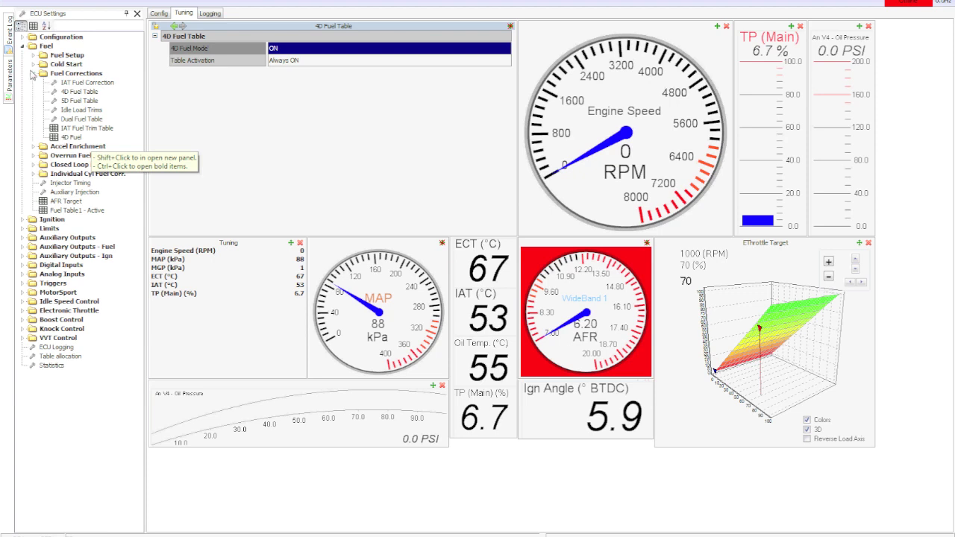
Step: Open the 4D Fuel correction table and examine its engine speed and throttle position axes
left_click(70, 138)
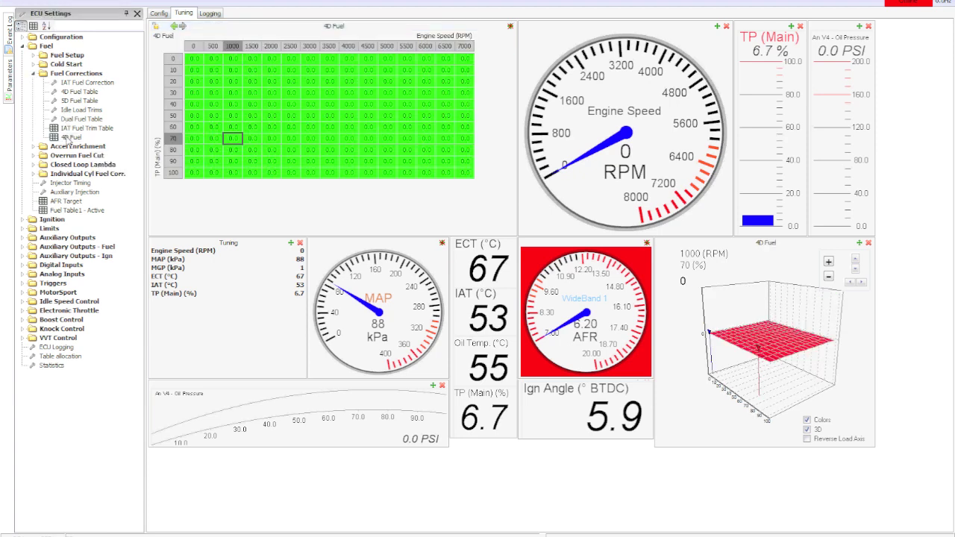
left_click(252, 47)
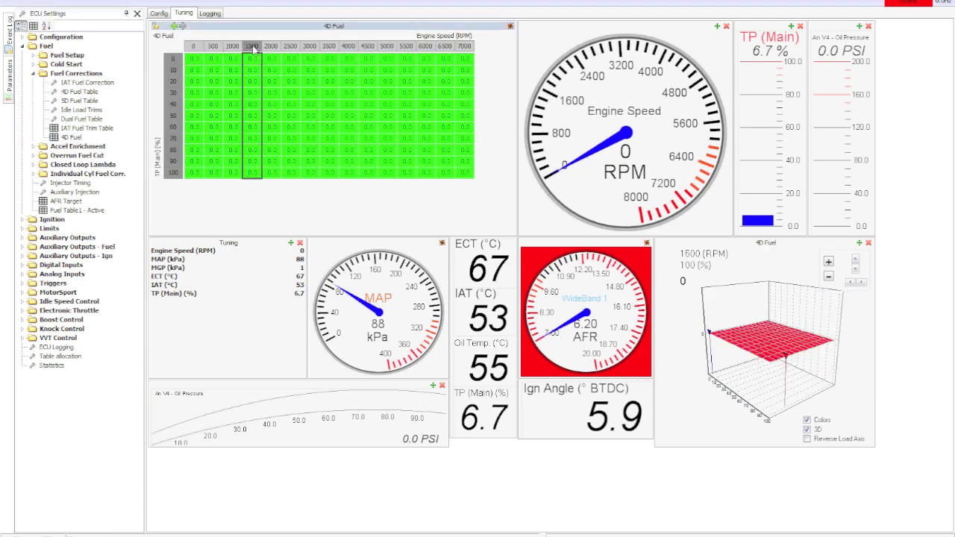
right_click(253, 48)
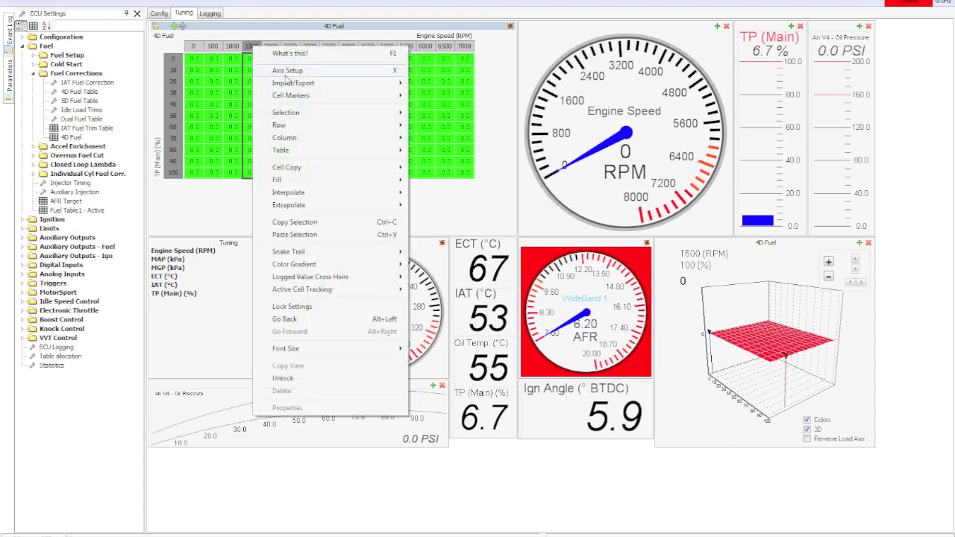
key("Escape")
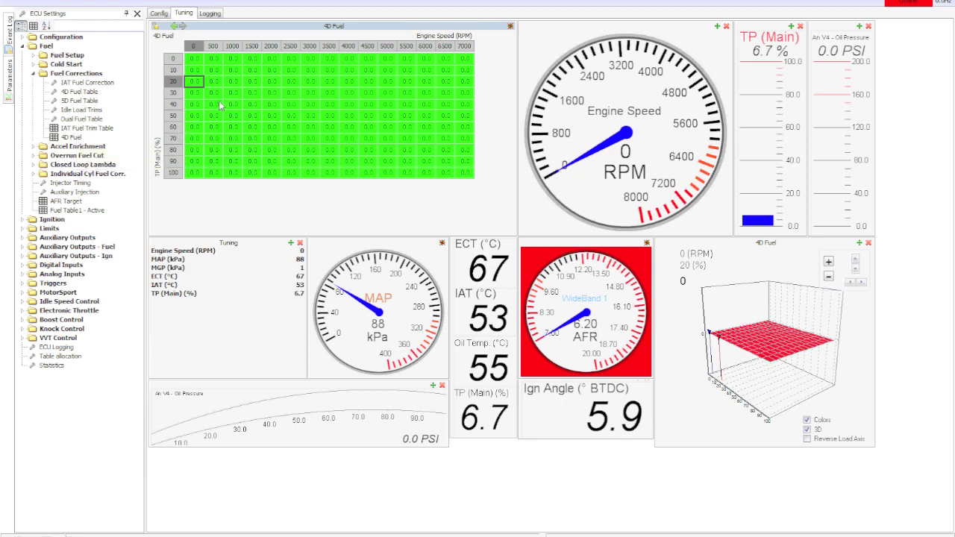
right_click(250, 107)
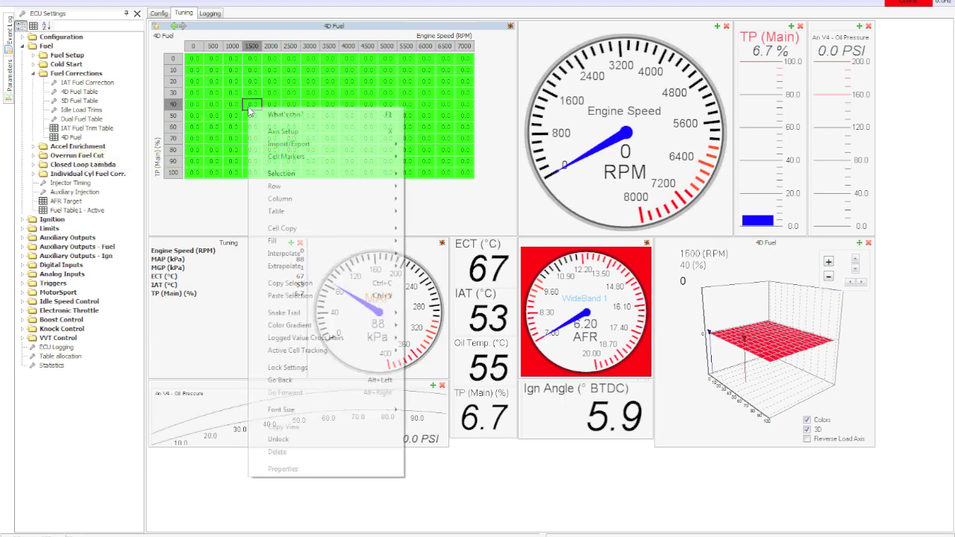
left_click(329, 61)
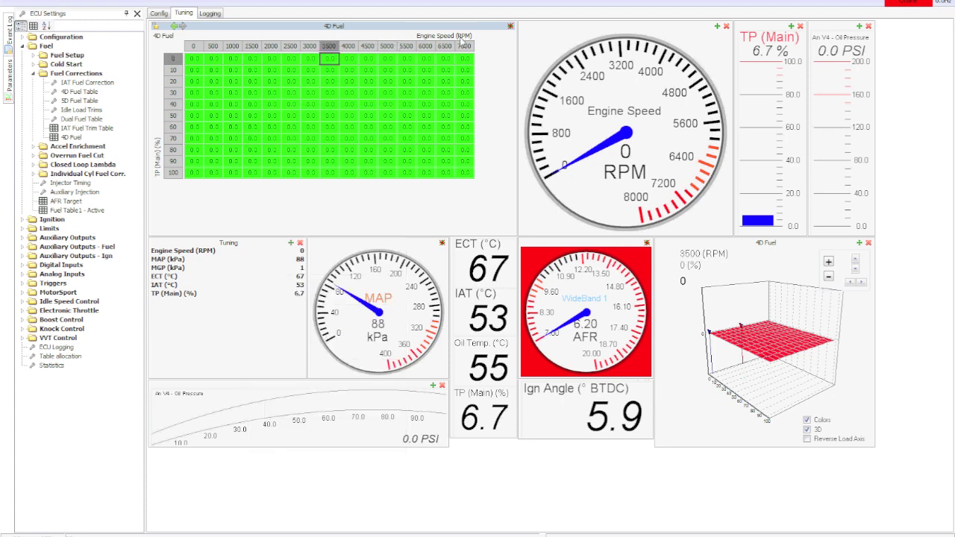
Step: In the 4D Fuel table's Axis Setup, set the X axis parameter to E85 %Ethanol and initialise that axis
right_click(236, 120)
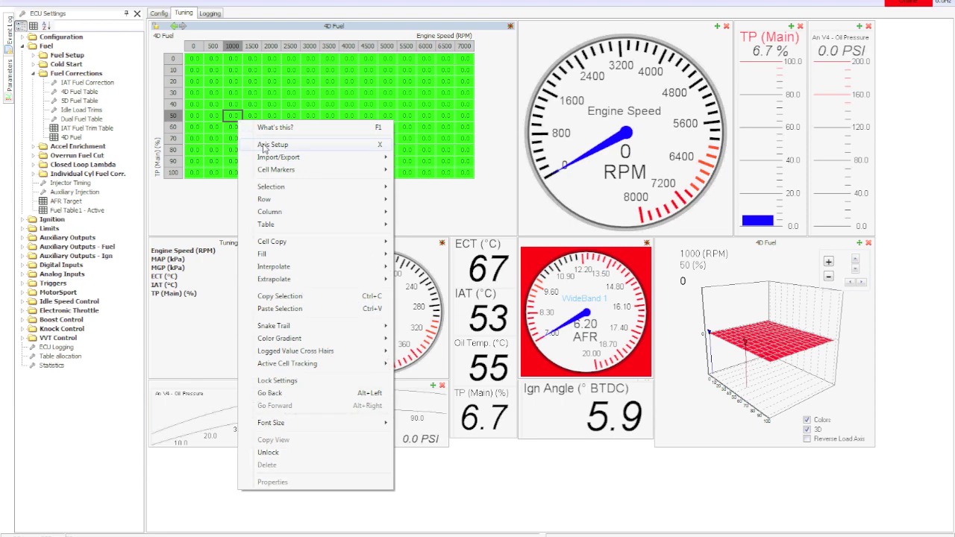
right_click(221, 66)
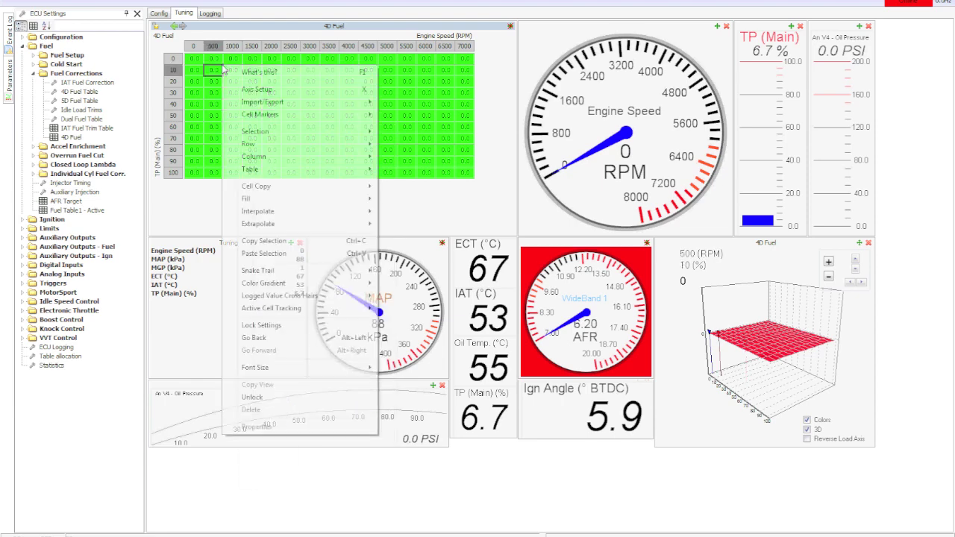
left_click(271, 90)
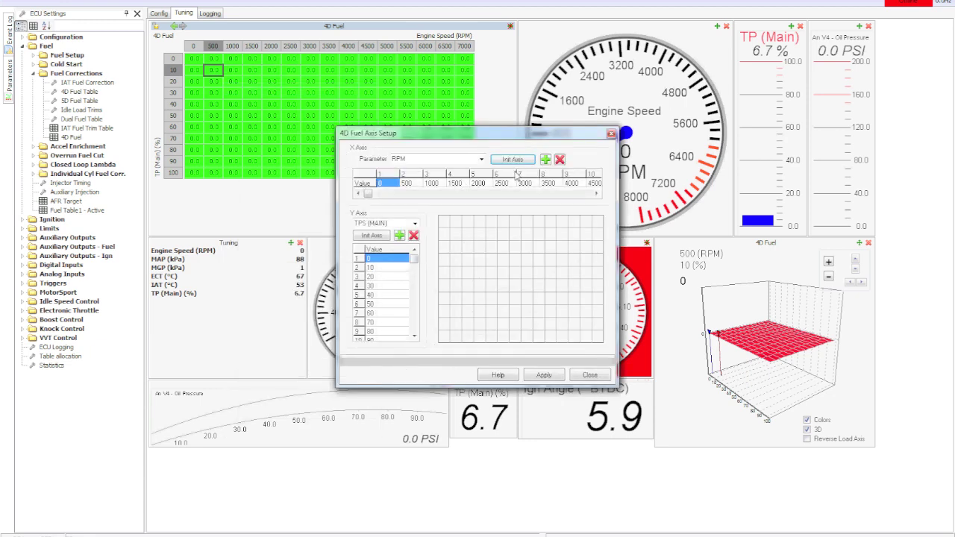
left_click(481, 159)
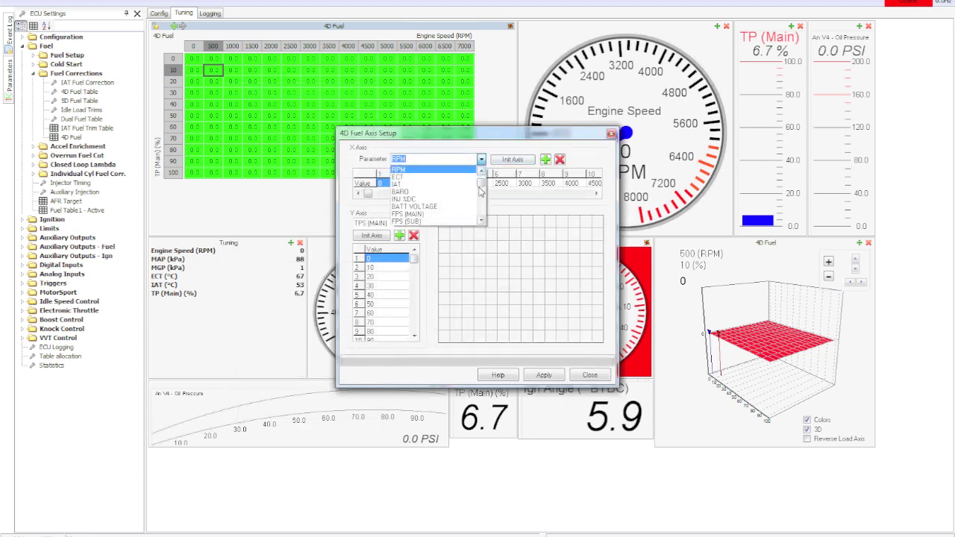
left_click_drag(483, 186, 484, 198)
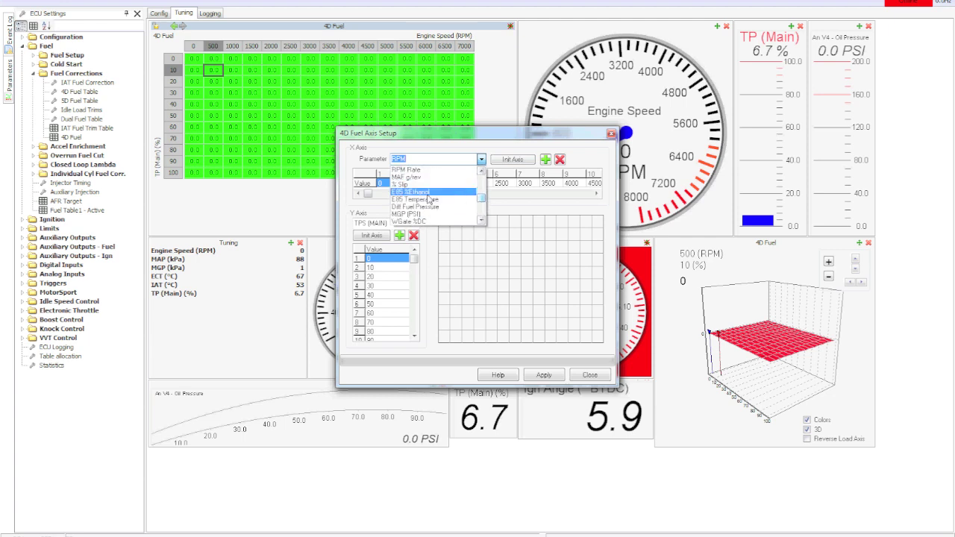
left_click(429, 200)
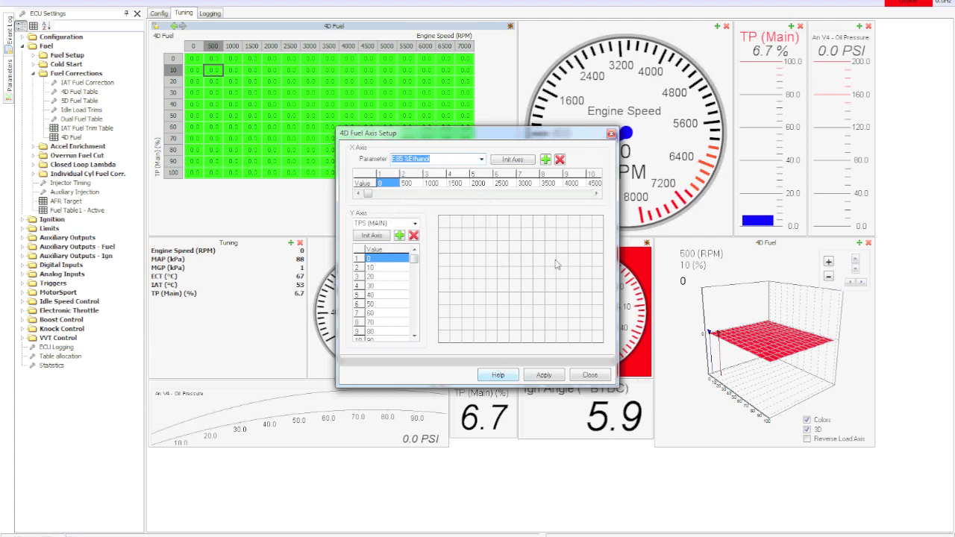
left_click(515, 160)
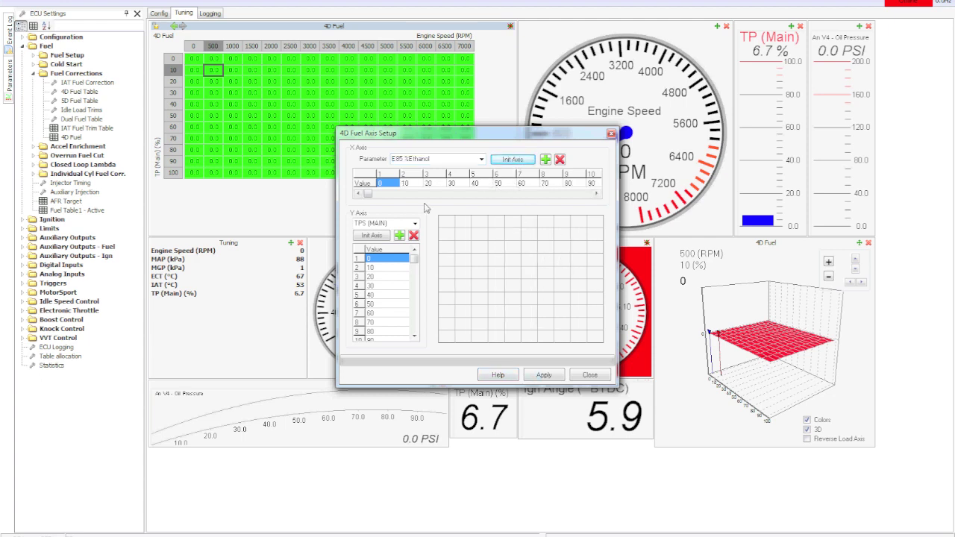
Step: Set the Y axis parameter to E85 Temperature, initialise that axis and apply the 4D Fuel axis setup
left_click(415, 224)
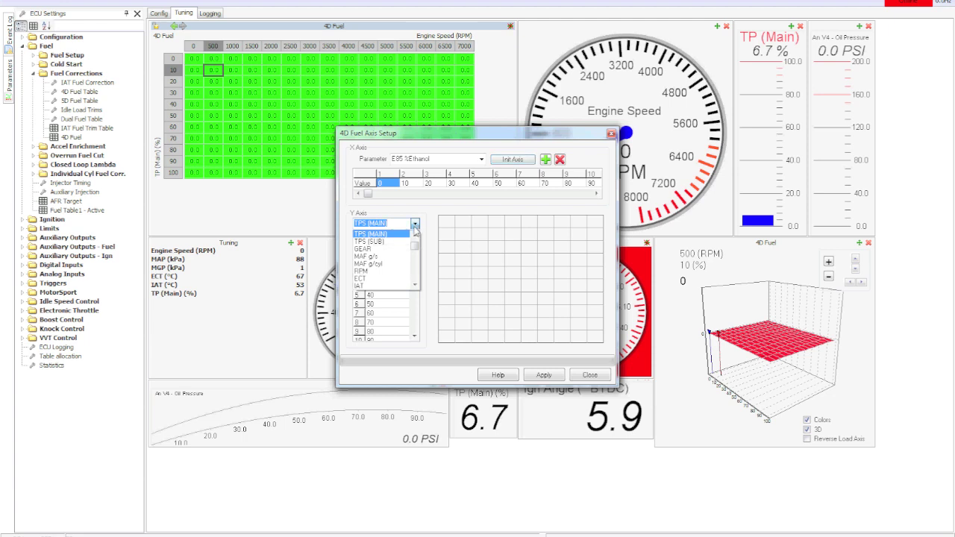
left_click_drag(415, 248, 415, 263)
left_click(394, 265)
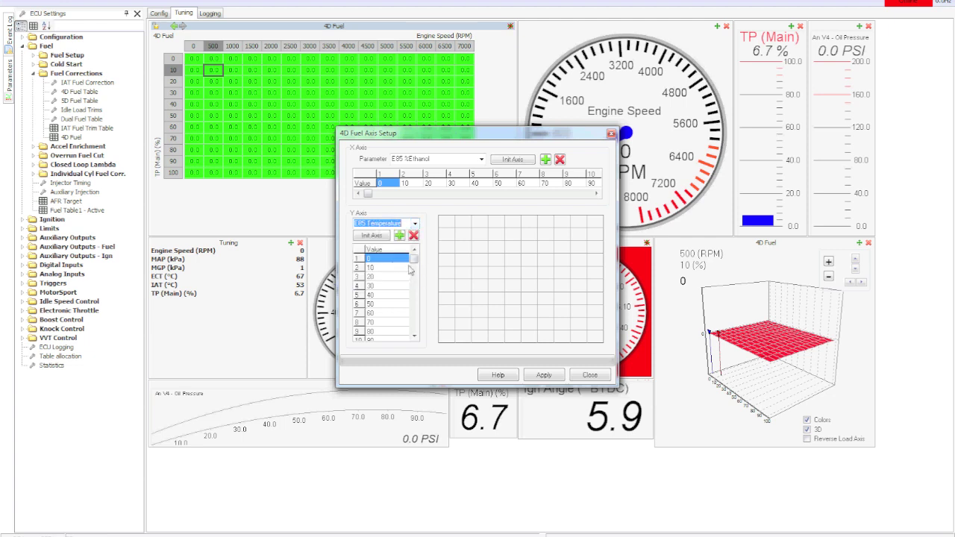
left_click(387, 239)
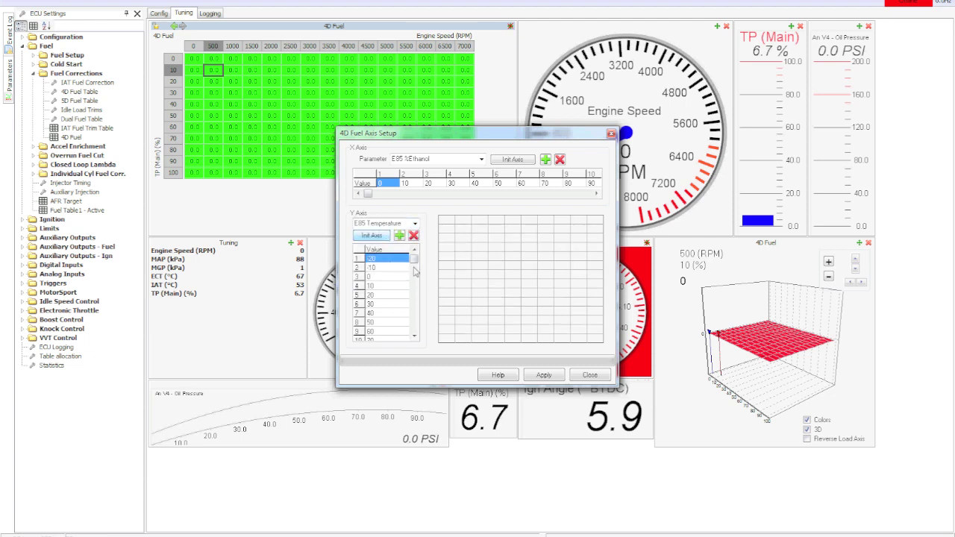
left_click(542, 375)
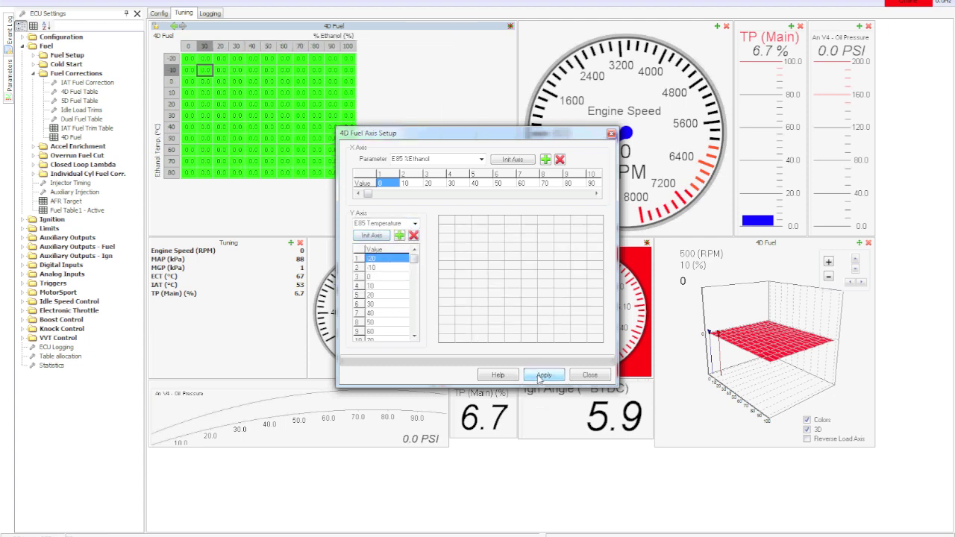
left_click(588, 376)
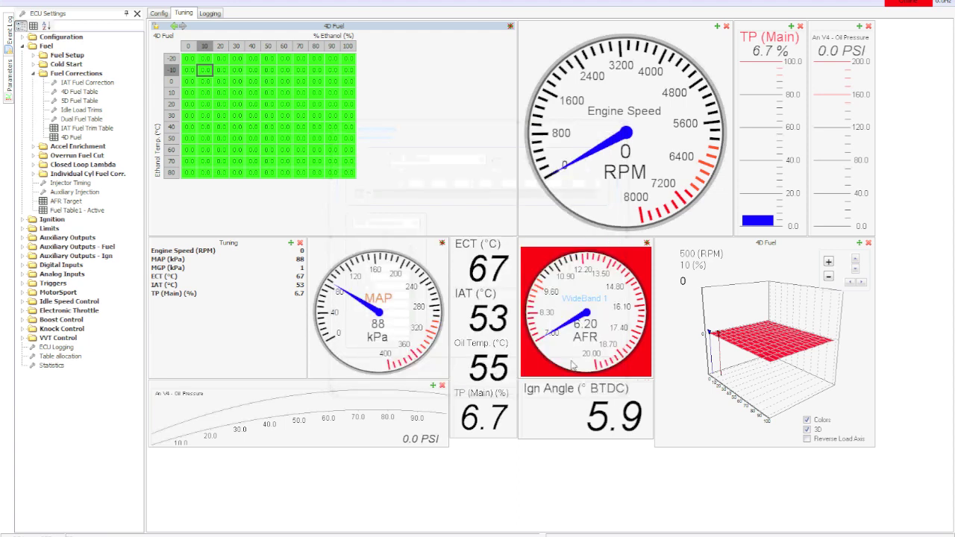
Step: Set the 4D Fuel table cell at 80 % ethanol and -20 °C to 35
left_click(347, 60)
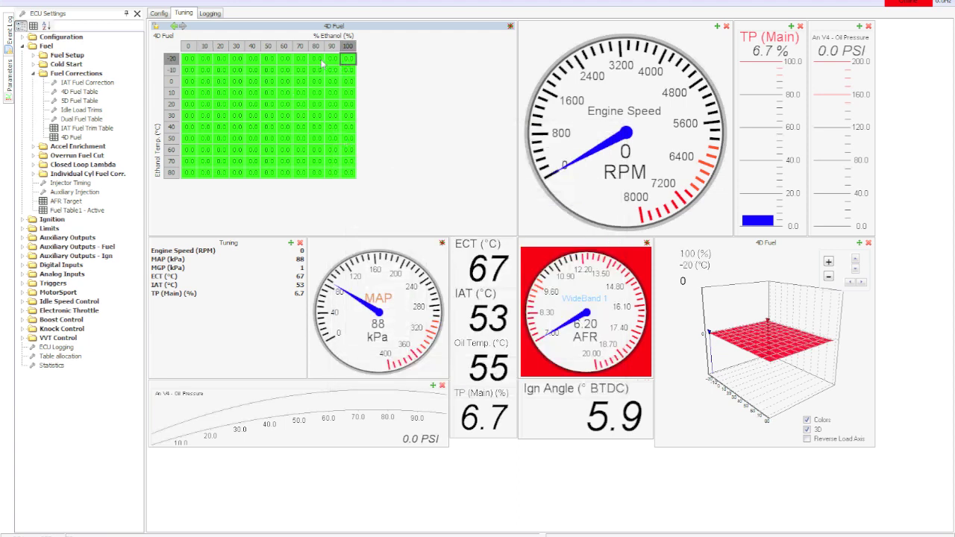
left_click(316, 60)
type("=35")
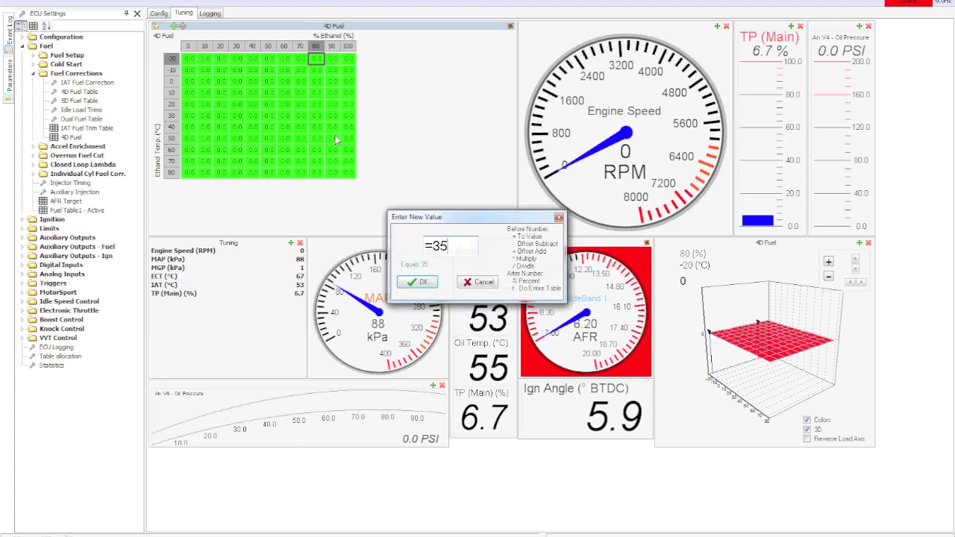
key("Return")
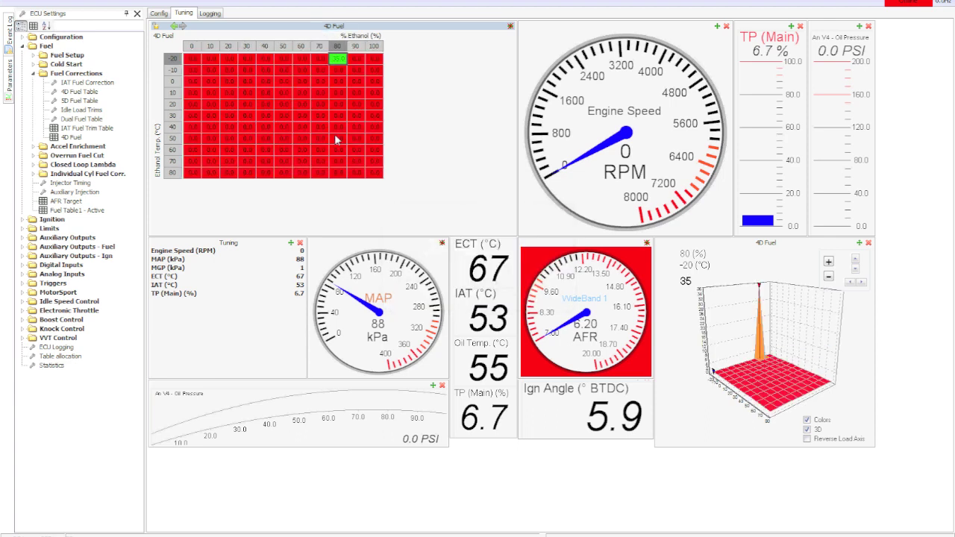
Step: Fill the 80 % ethanol column of the 4D Fuel table with 35 down to the 80 °C row
key("ctrl+Down")
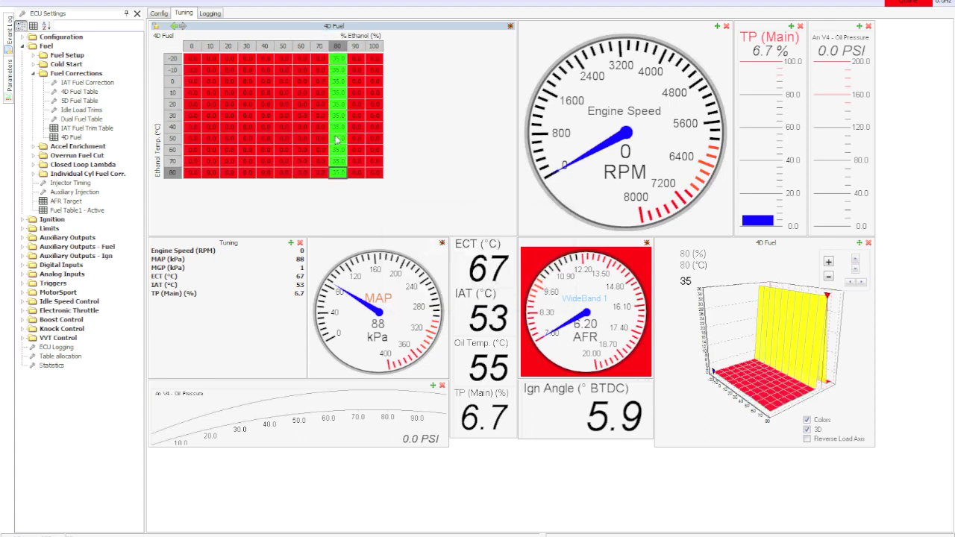
Step: Set the 4D Fuel table cell at 100 % ethanol and -20 °C to 45
key("Up")
key("Up")
key("Up")
key("Up")
key("Up")
key("Up")
key("Up")
key("Up")
key("Up")
key("Up")
key("Right")
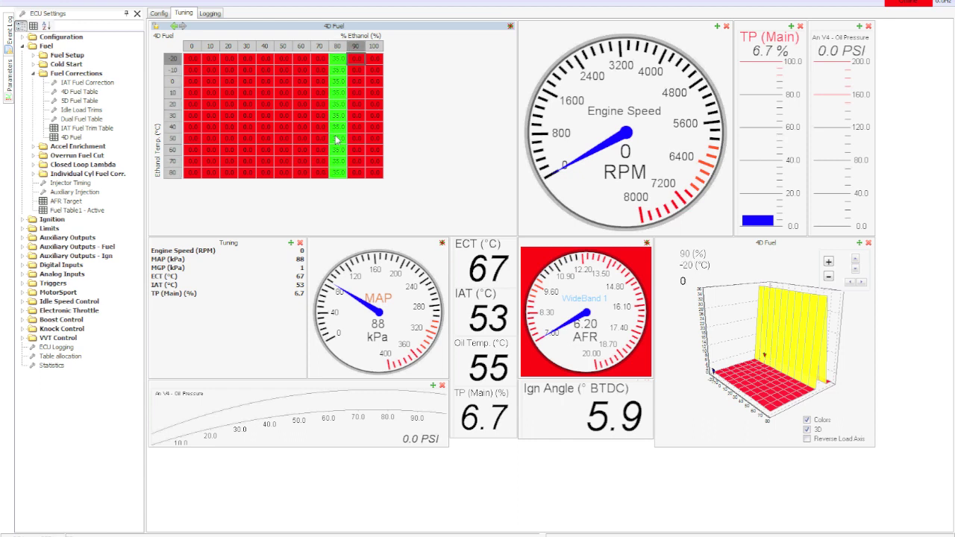
key("Right")
type("=45")
key("Return")
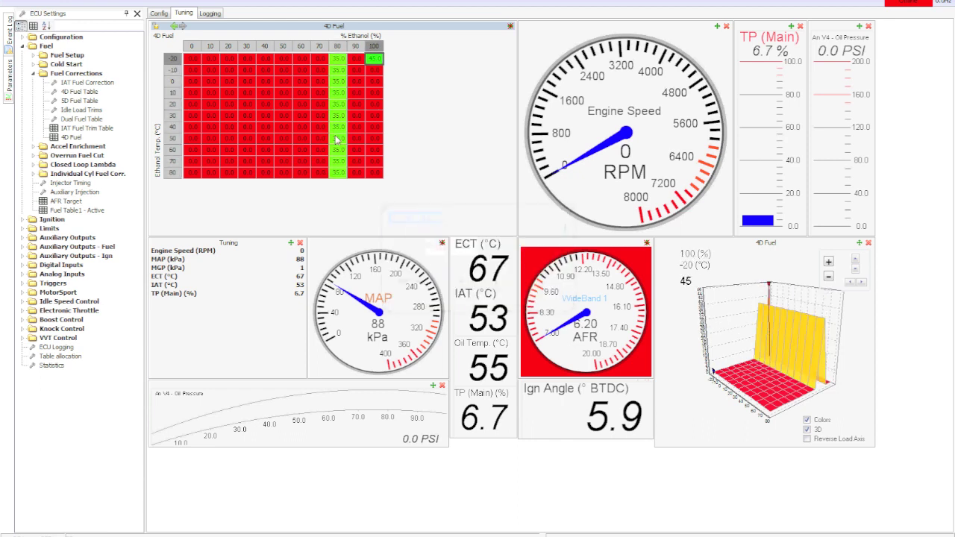
Step: Copy the 45 correction down the whole 100 % ethanol column to the 80 °C row
key("ctrl+Down")
key("ctrl+Down")
key("ctrl+Down")
key("ctrl+Down")
key("ctrl+Down")
key("ctrl+Down")
key("ctrl+Down")
key("ctrl+Down")
key("ctrl+Down")
key("ctrl+Down")
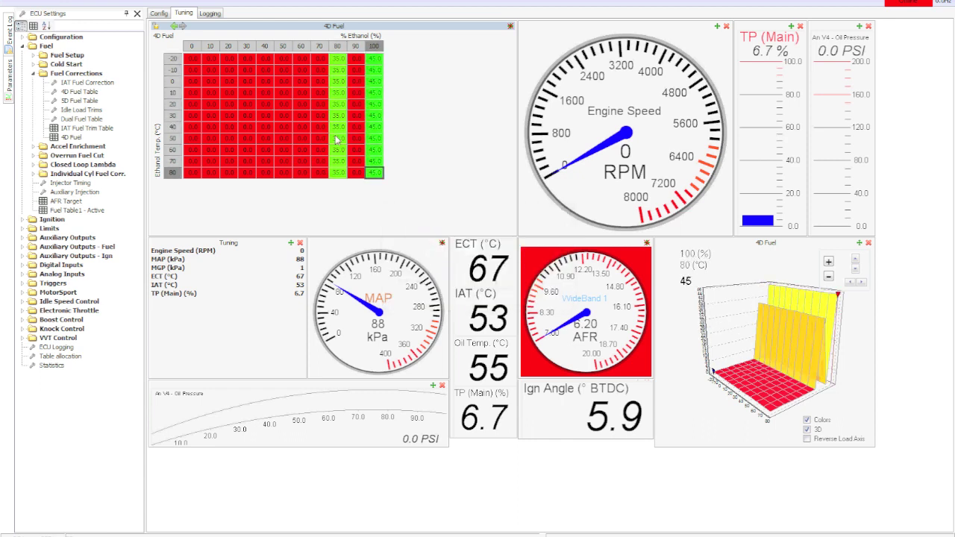
Step: Select the entire 4D Fuel table and interpolate it horizontally between the 0 % and 100 % ethanol columns
key("shift+Up")
key("shift+Up")
key("shift+Up")
key("shift+Up")
key("shift+Up")
key("shift+Up")
key("shift+Up")
key("Up")
key("Up")
key("Up")
key("Left")
key("Left")
key("Left")
key("Left")
key("Left")
key("Left")
key("Left")
key("Left")
key("Left")
key("Left")
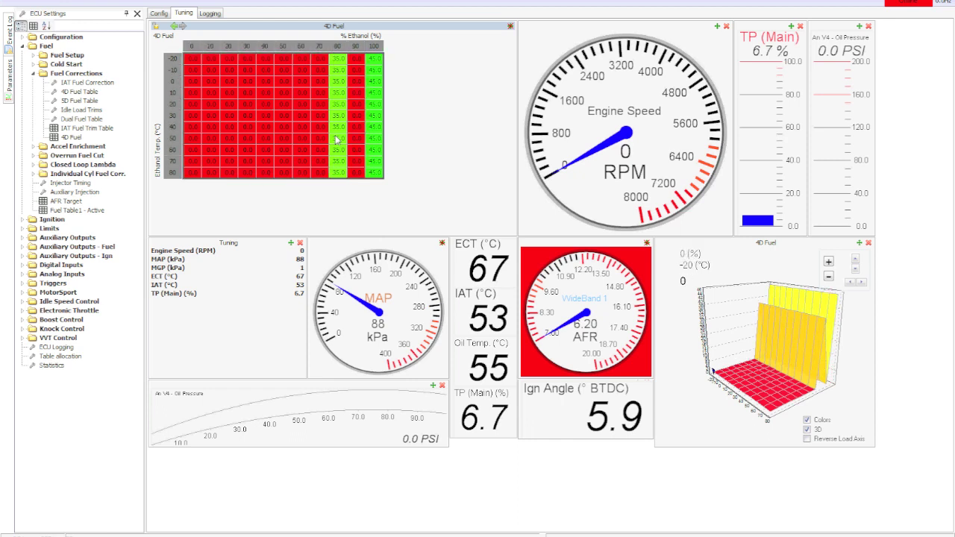
key("h")
left_click(284, 162)
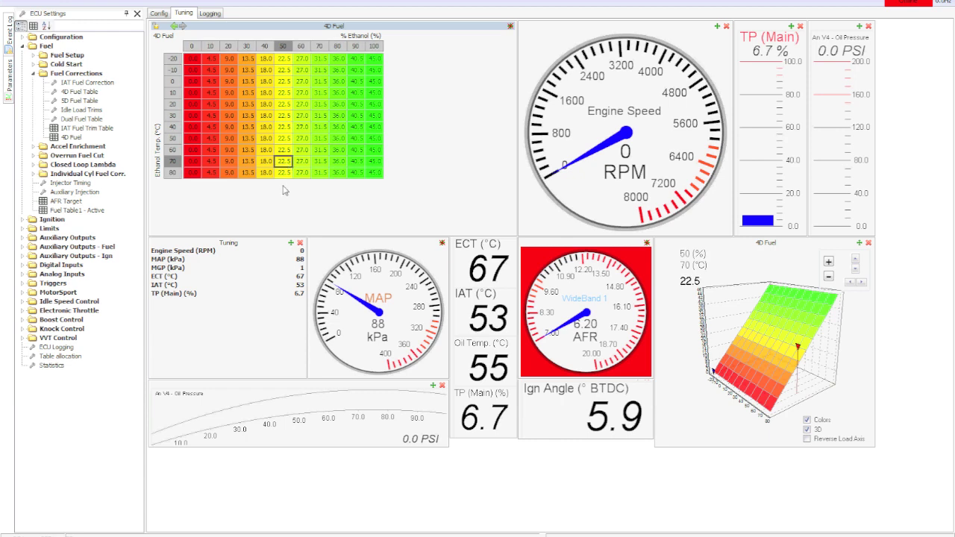
Step: Examine the corrections in the 0 % and 100 % ethanol columns of the 4D Fuel table
left_click(192, 47)
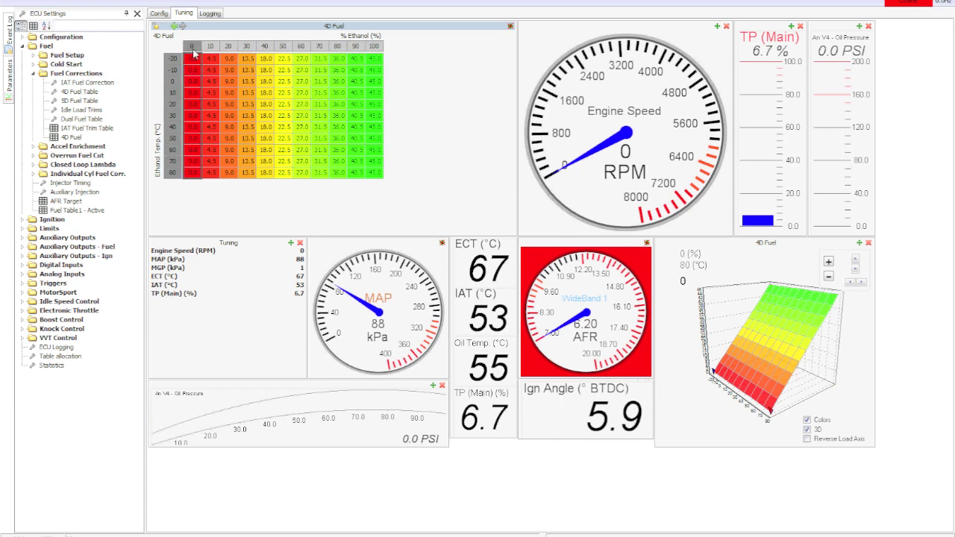
left_click(373, 47)
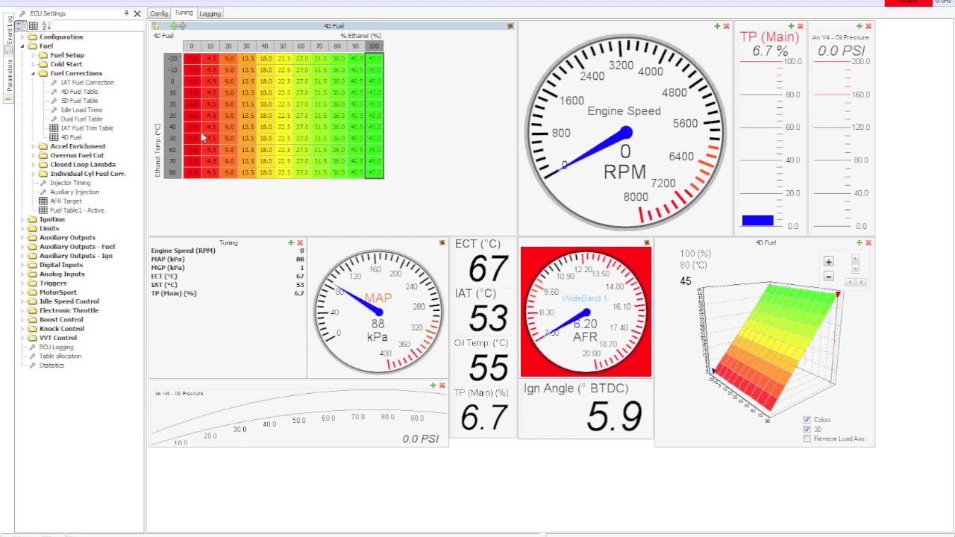
Step: Offset every cell in the 80 °C row of the 4D Fuel table by +10 percent
left_click(189, 173)
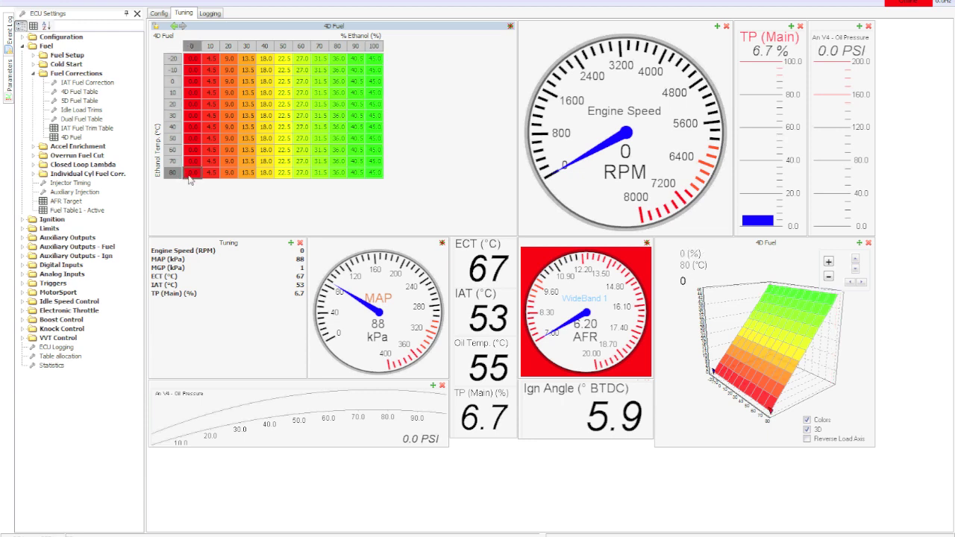
key("shift+Right")
key("shift+Right")
key("shift+Right")
key("shift+Right")
key("shift+Right")
key("shift+Right")
key("shift+Right")
key("shift+Right")
key("shift+Right")
key("shift+Right")
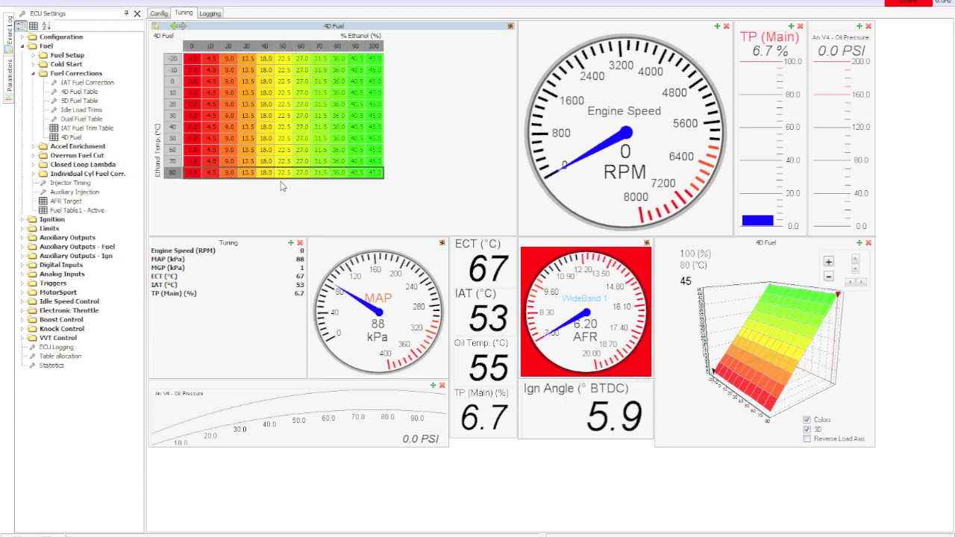
right_click(281, 174)
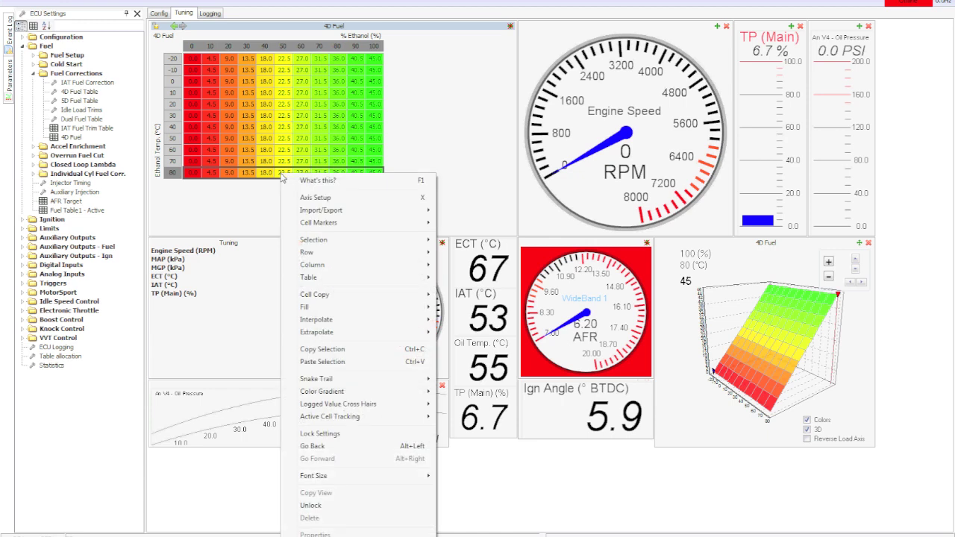
mouse_move(344, 243)
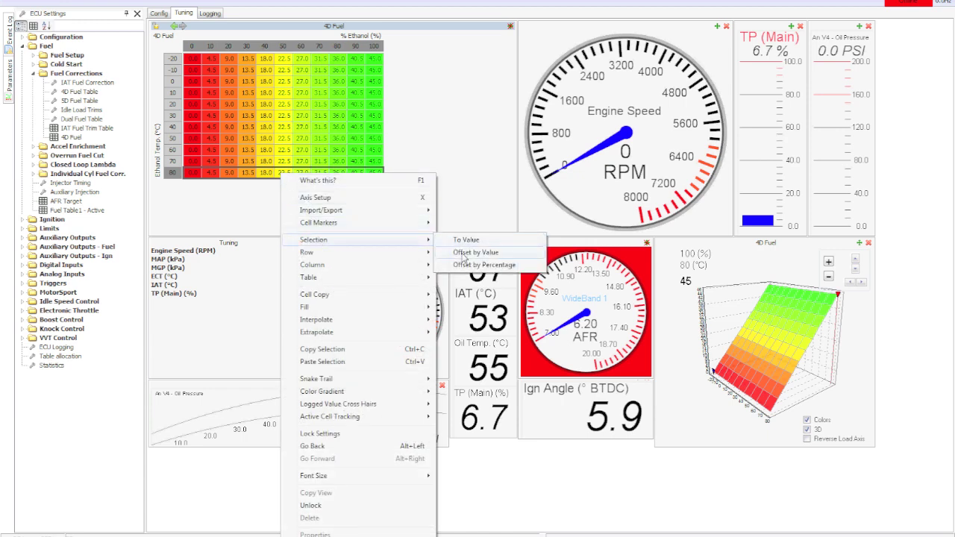
left_click(464, 265)
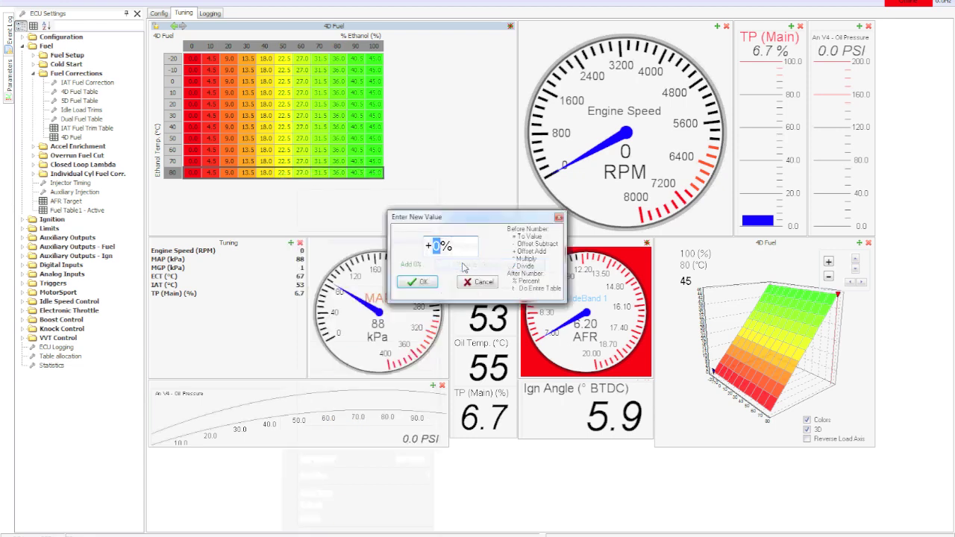
type("10")
key("Return")
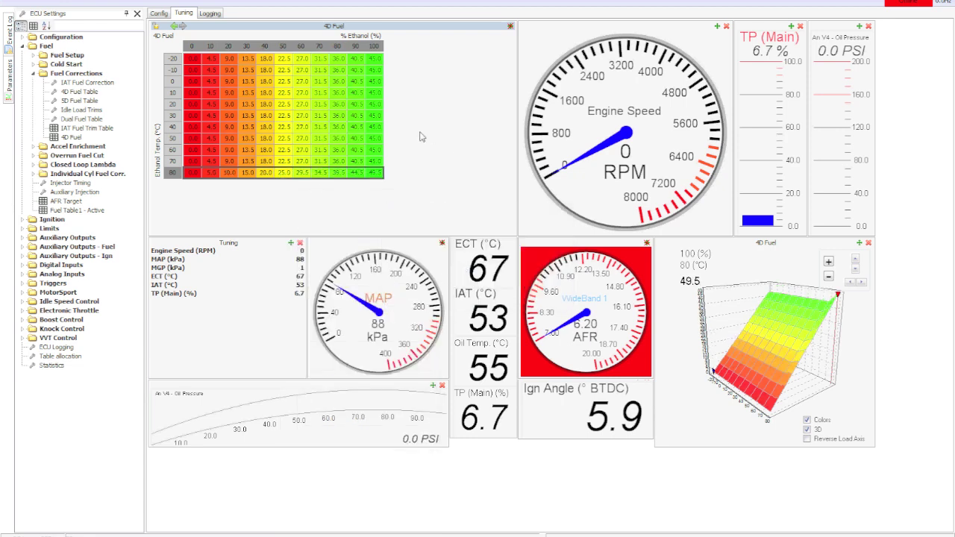
Step: Interpolate the 100 % ethanol column of the 4D Fuel table vertically between 80 °C and -20 °C
left_click(379, 174)
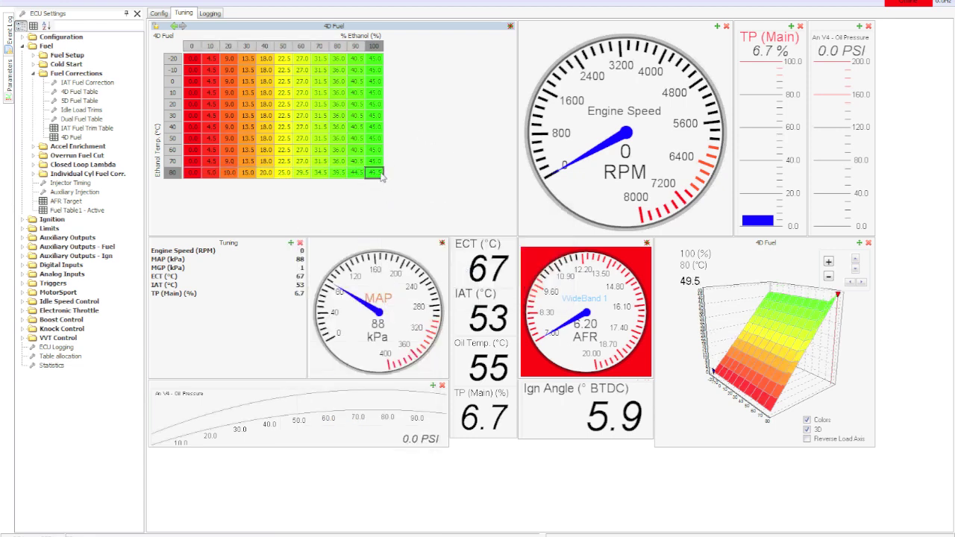
key("shift+Up")
key("shift+Up")
key("shift+Up")
key("shift+Up")
key("shift+Up")
key("shift+Up")
key("shift+Up")
key("shift+Up")
key("shift+Up")
key("shift+Up")
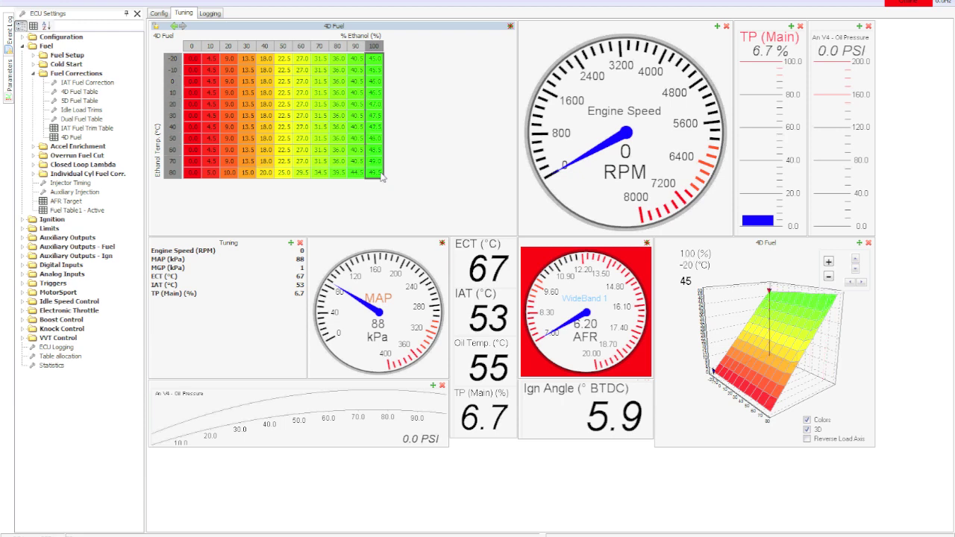
key("Left")
key("Down")
key("Down")
key("Down")
key("Down")
key("Down")
key("Down")
key("Down")
key("Down")
key("Down")
key("Down")
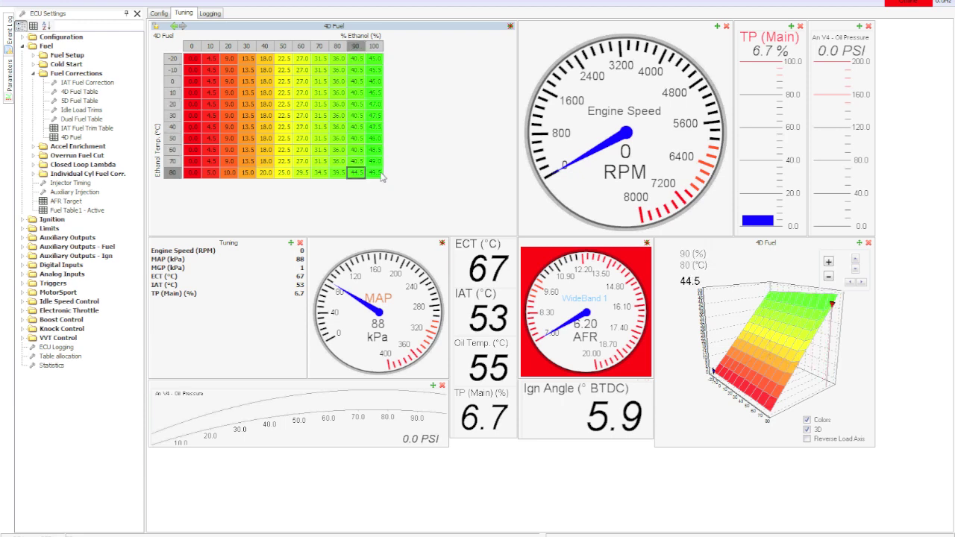
Step: In the Ignition Corrections settings, set 4D Ign Mode to ON and clear the table to zero with default axes
left_click(32, 74)
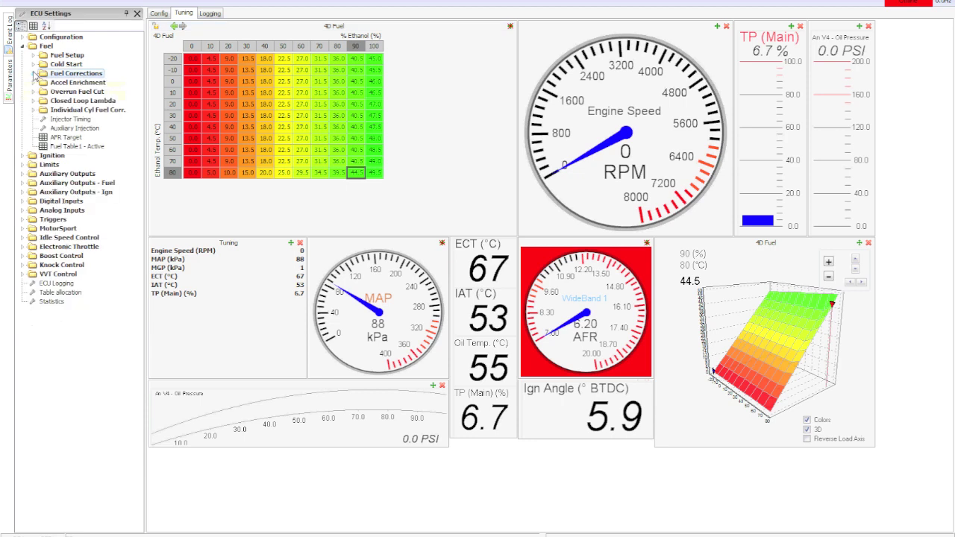
left_click(23, 156)
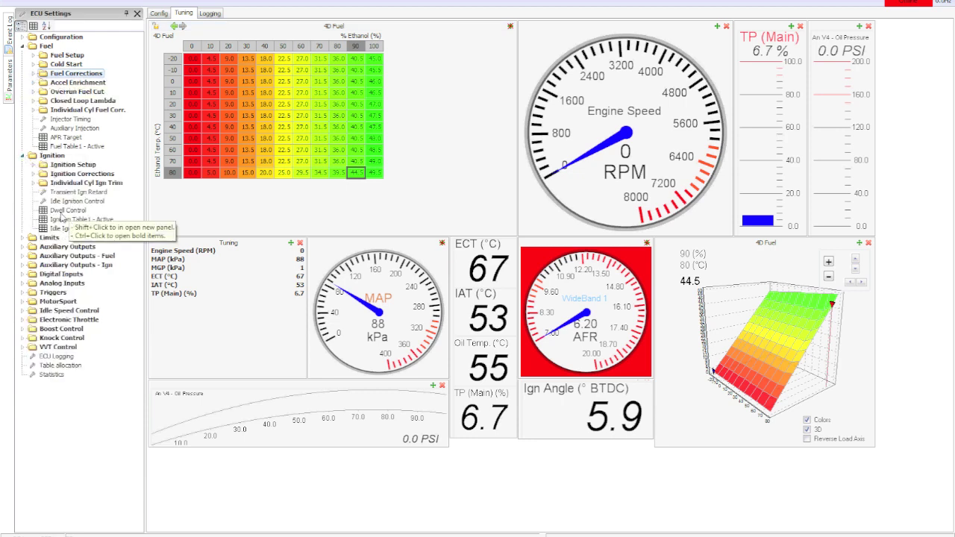
left_click(32, 174)
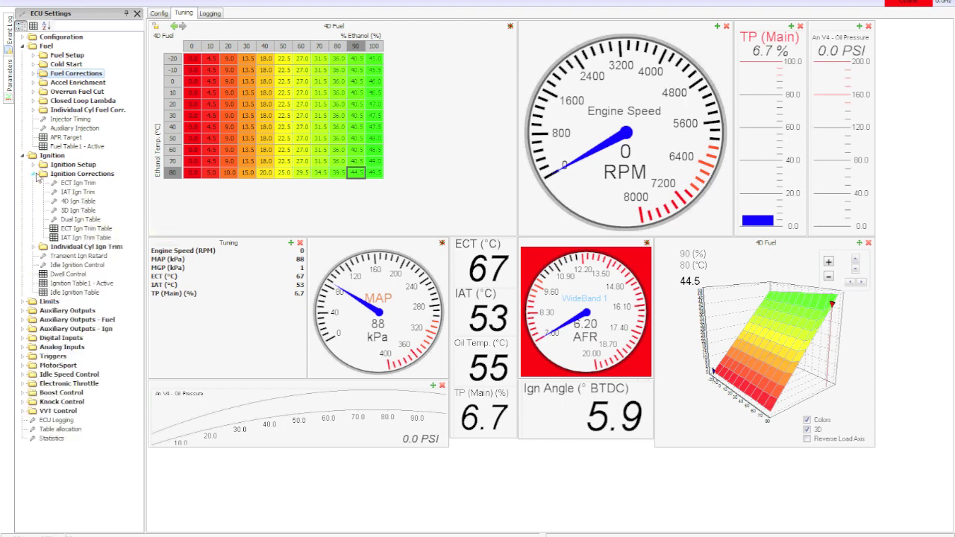
left_click(75, 202)
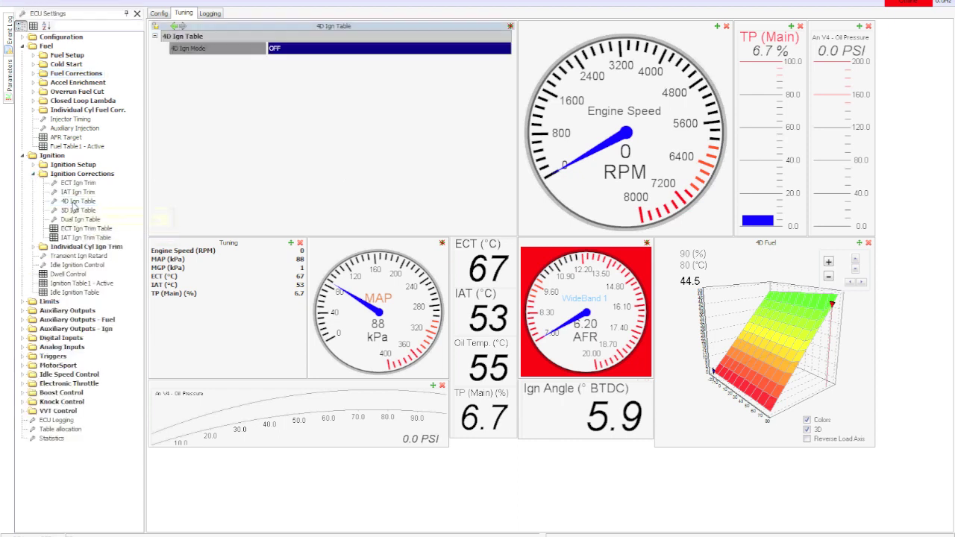
double_click(331, 49)
double_click(426, 204)
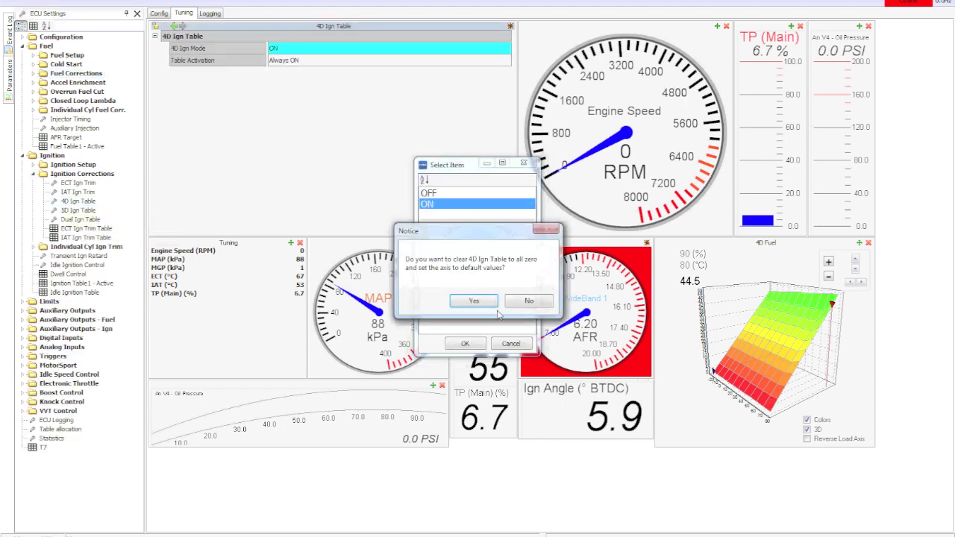
left_click(474, 301)
Step: Collapse the Ignition Corrections, Ignition and Fuel groups in the ECU settings tree
left_click(35, 173)
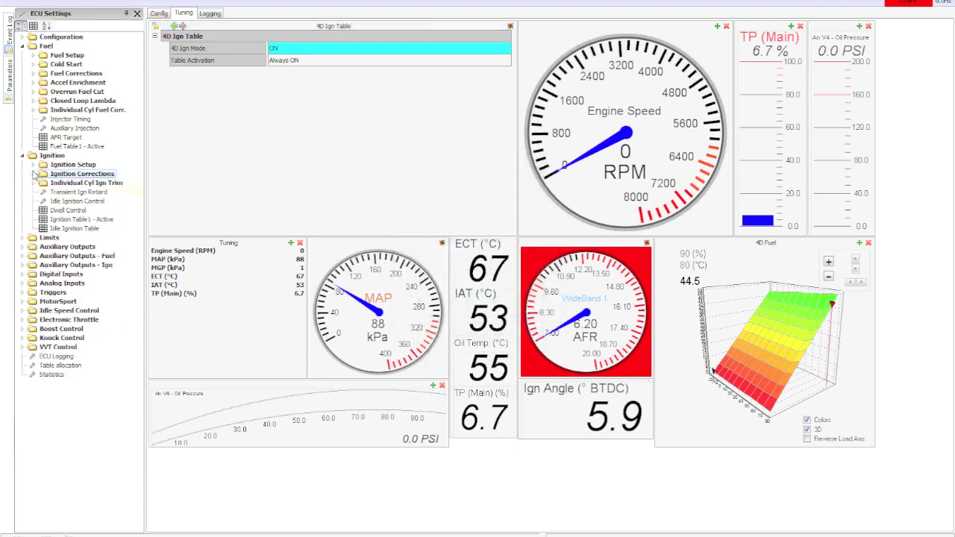
left_click(22, 155)
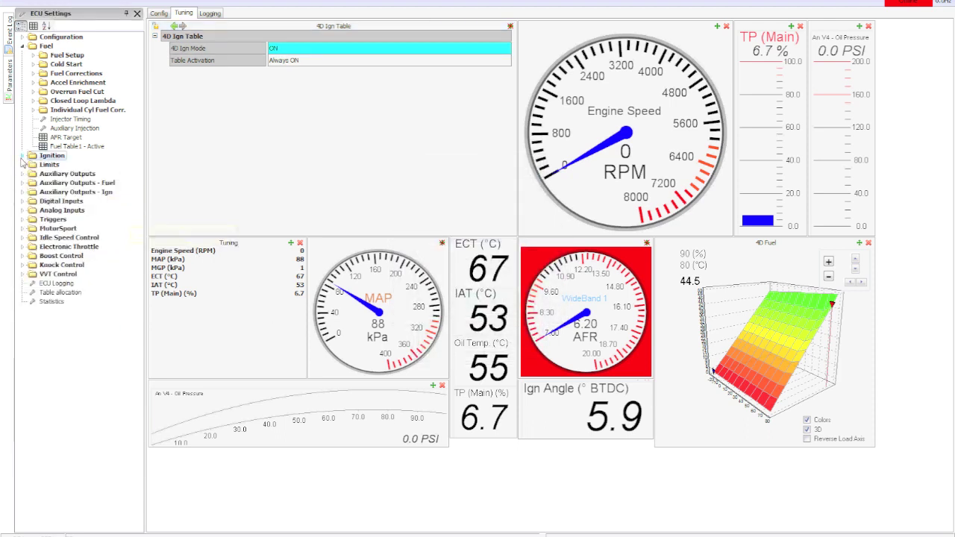
left_click(22, 46)
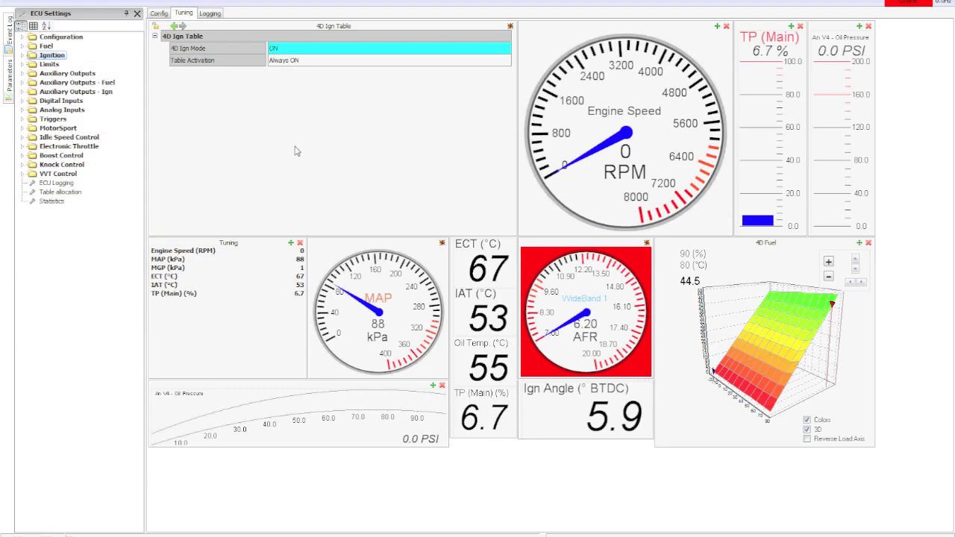